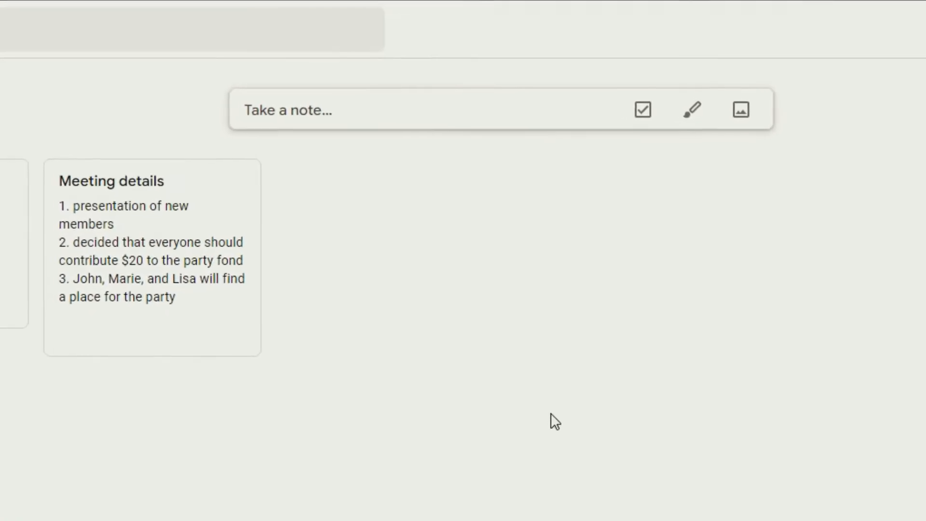
Step: Create a note titled 'Shopping list' listing milk, coffee and shampoo on separate lines, then close it
click(472, 118)
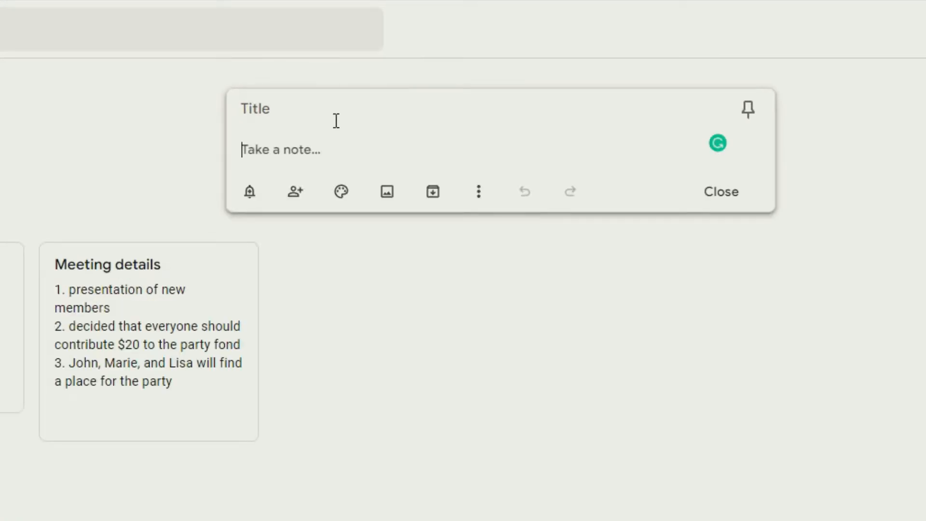
click(267, 114)
text(Shopping list)
click(318, 141)
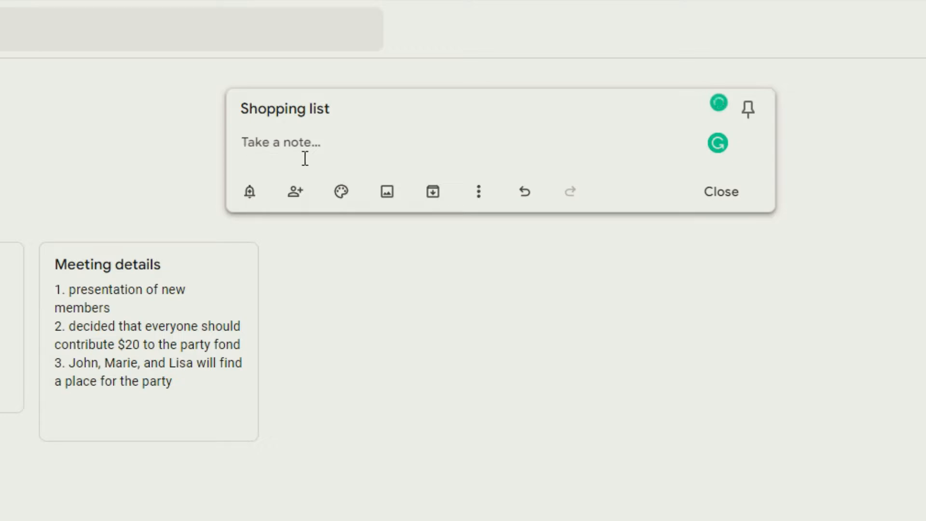
text(milk)
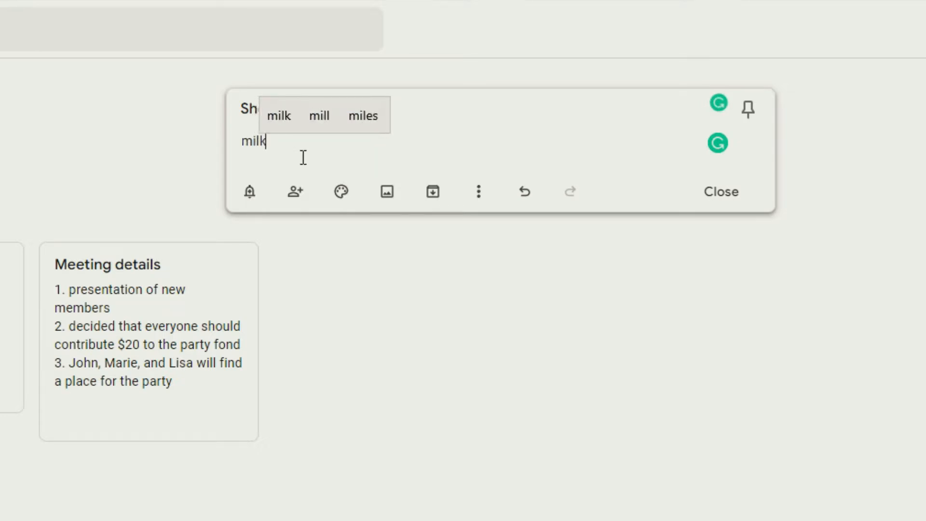
key(Return)
text(coffee)
key(Return)
text(shampoo)
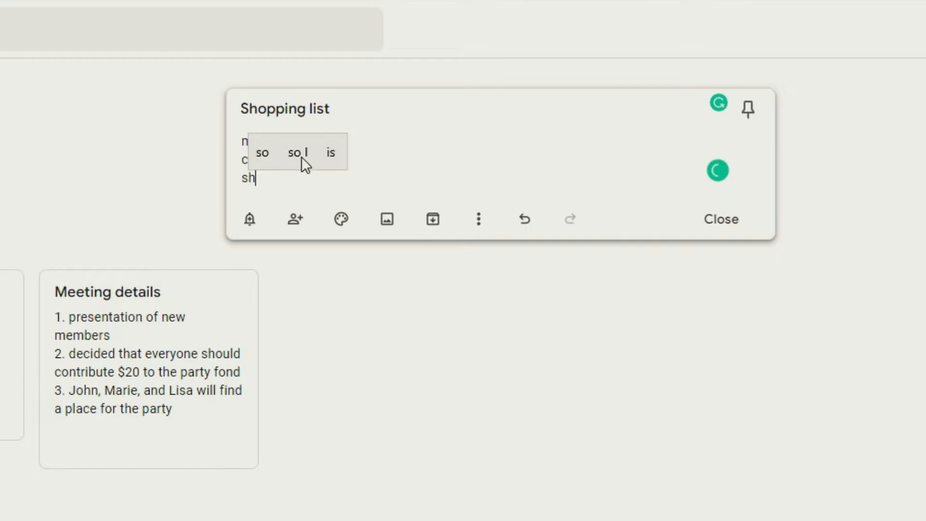
key(Return)
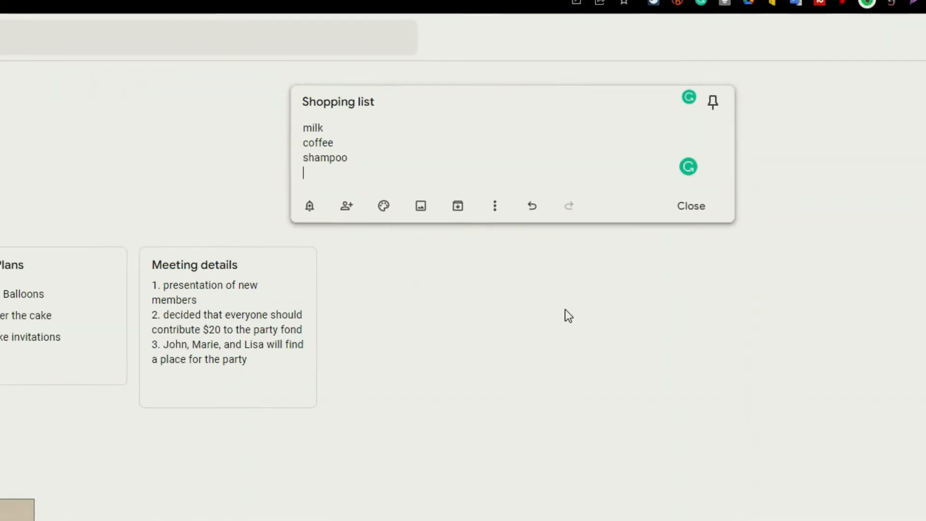
click(565, 310)
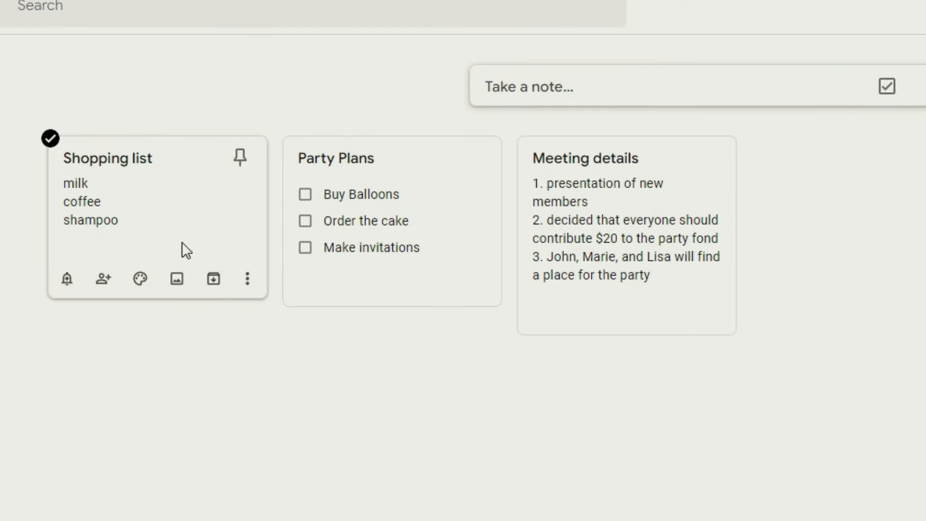
Step: Give the Shopping list note a red background
click(190, 210)
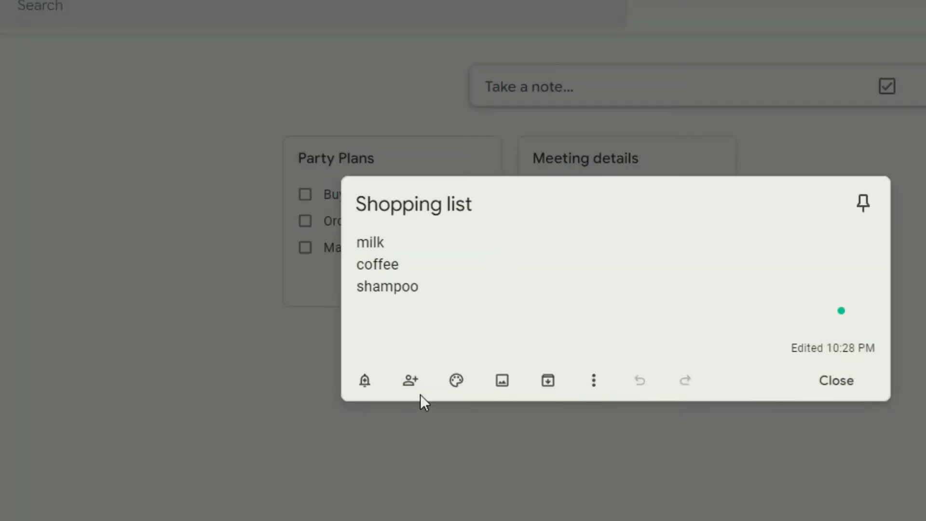
click(455, 384)
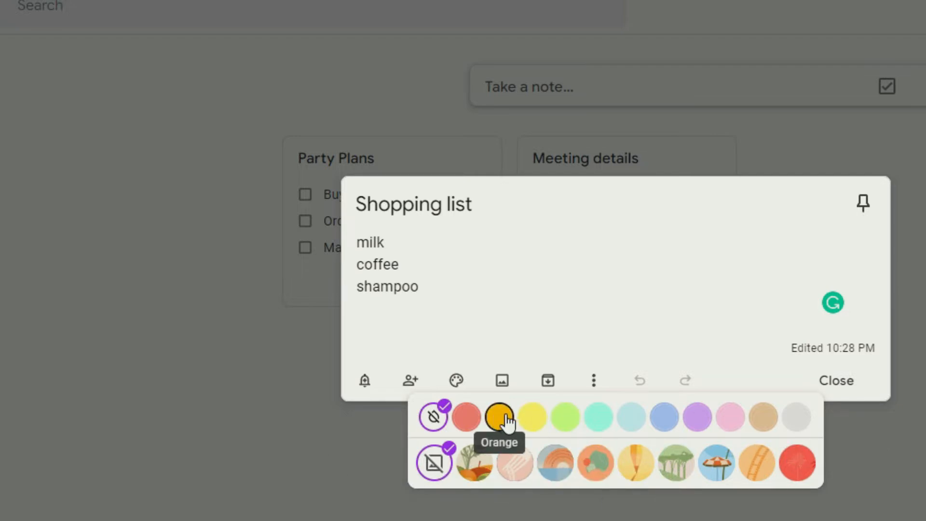
click(471, 419)
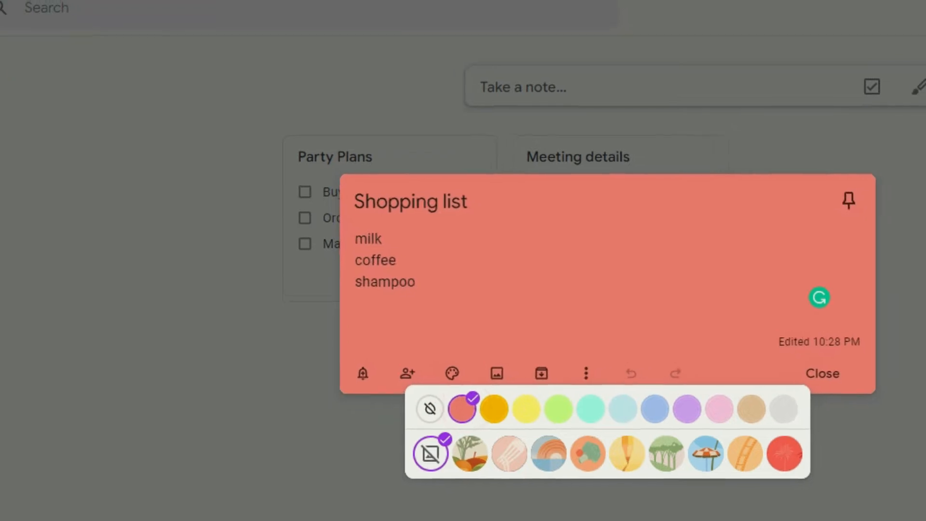
click(533, 472)
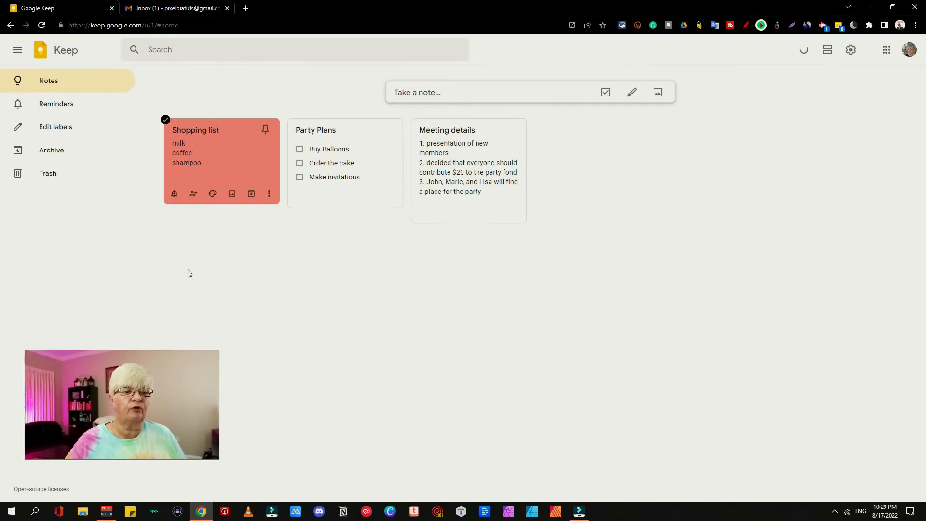
Step: Give the Party Plans note a green background
click(380, 157)
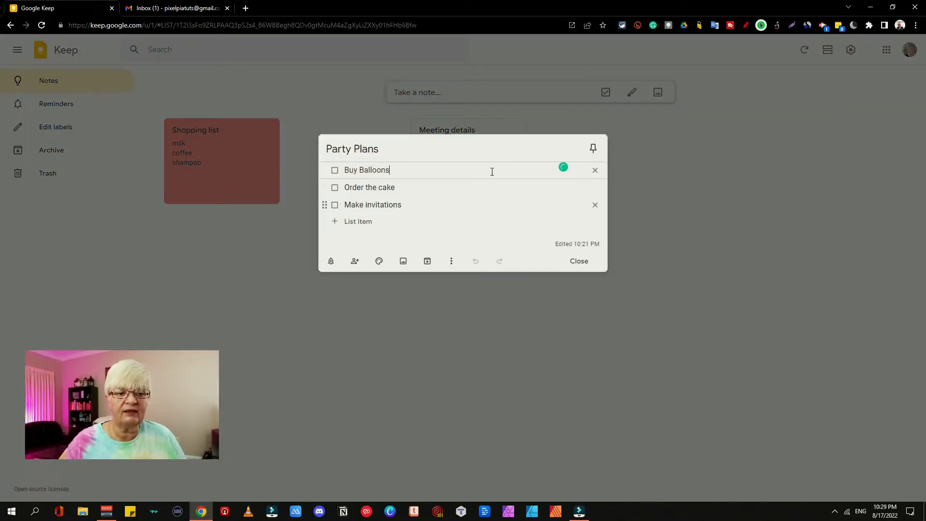
mouse_move(380, 261)
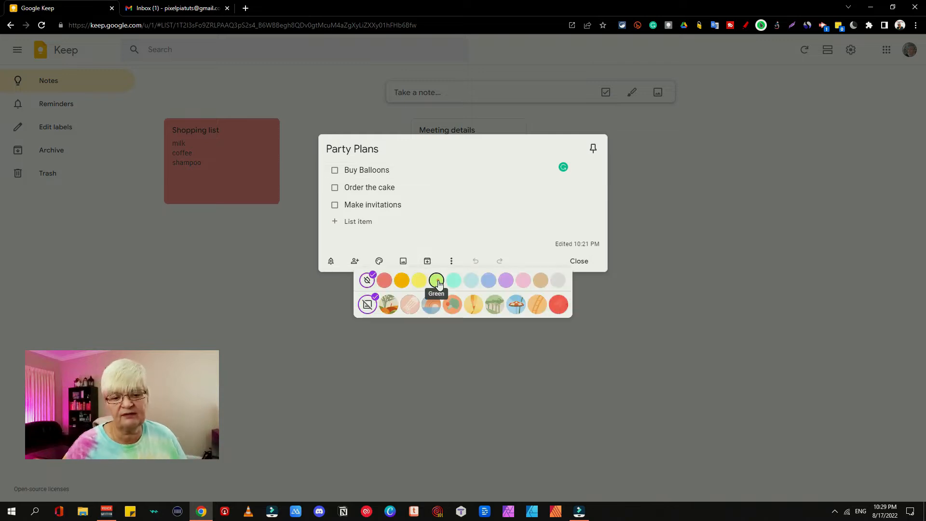
click(437, 281)
click(428, 403)
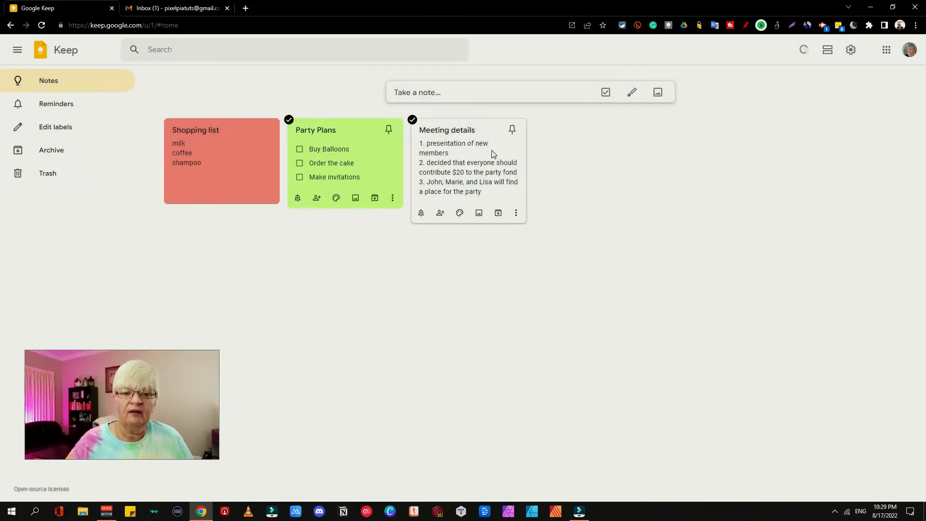
Step: Give the Meeting details note a dark blue background
click(492, 149)
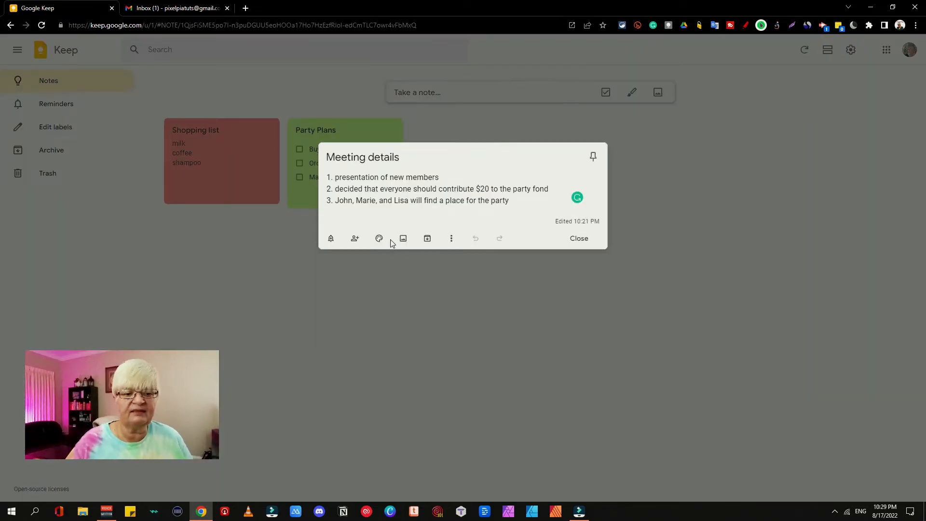
mouse_move(379, 241)
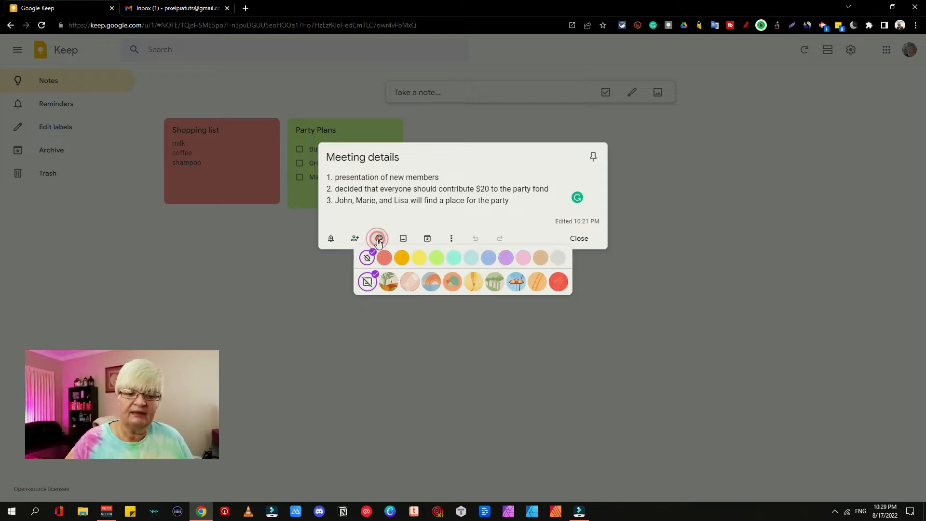
click(489, 258)
click(509, 373)
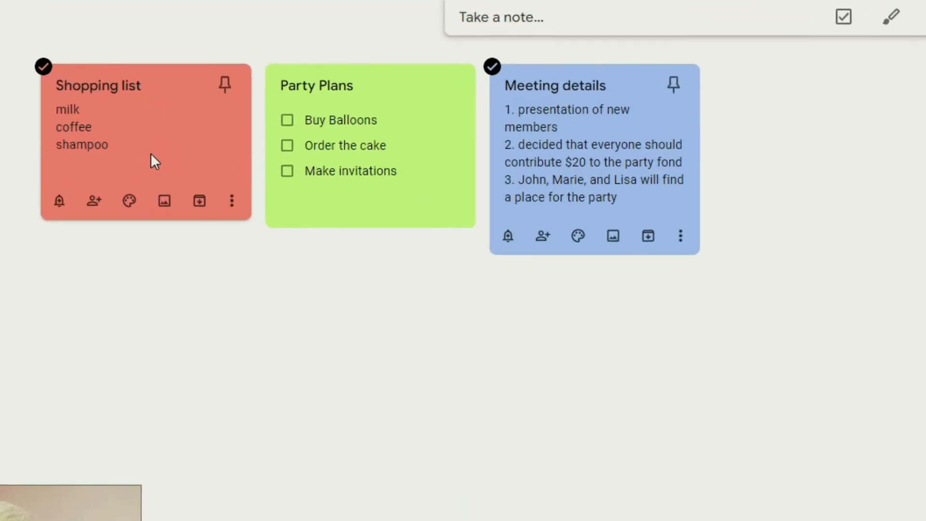
Step: Create a 'shopping list' label from the Shopping list note's More menu and apply it
click(150, 152)
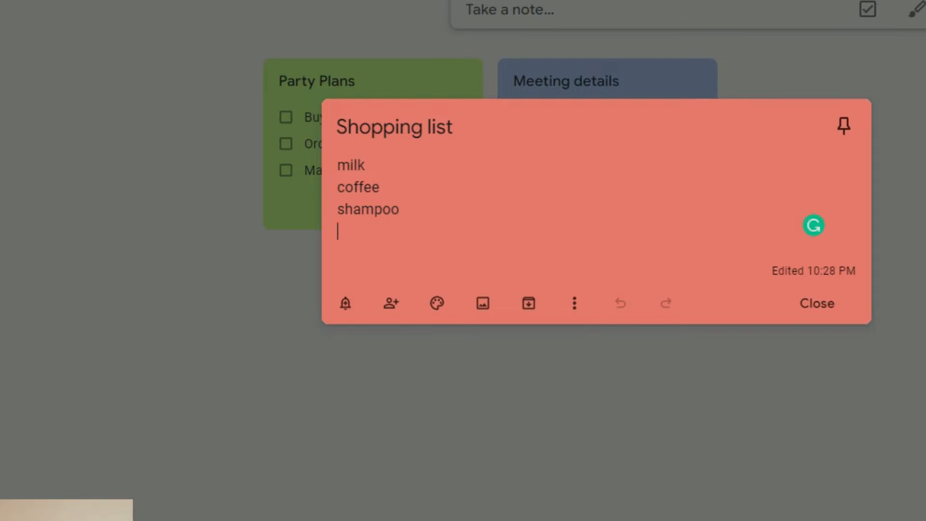
click(575, 305)
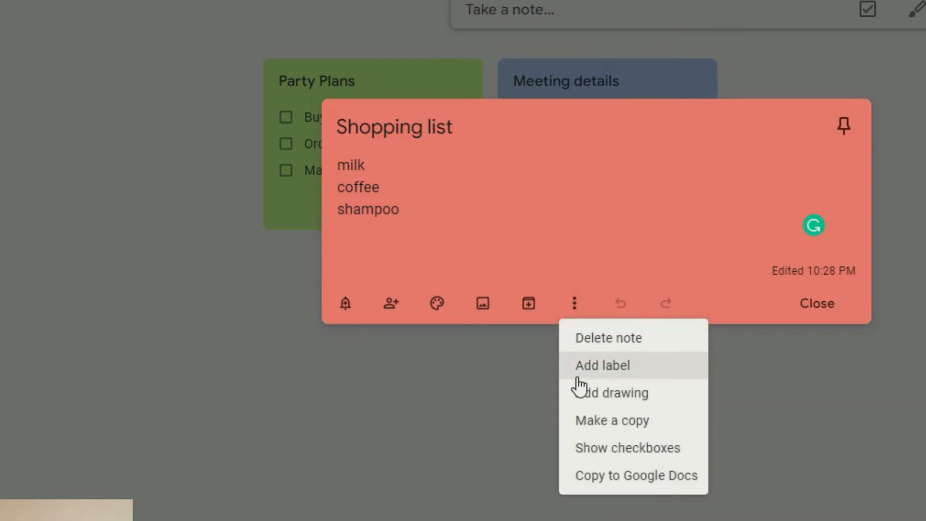
click(595, 367)
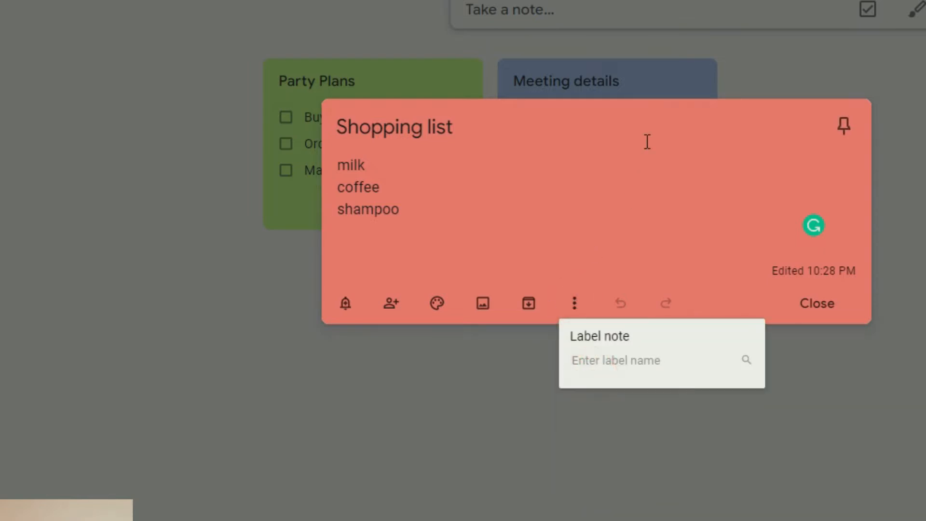
text(shopping)
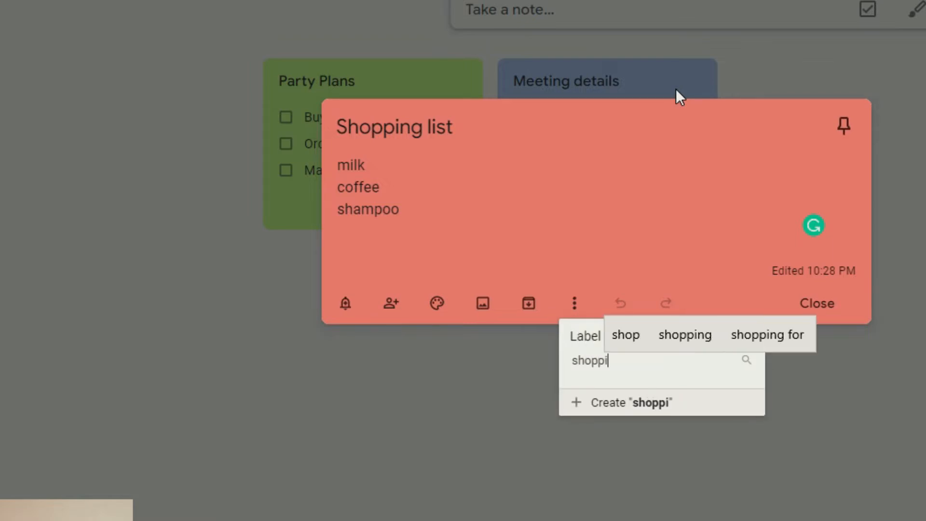
text( list)
key(Return)
click(455, 427)
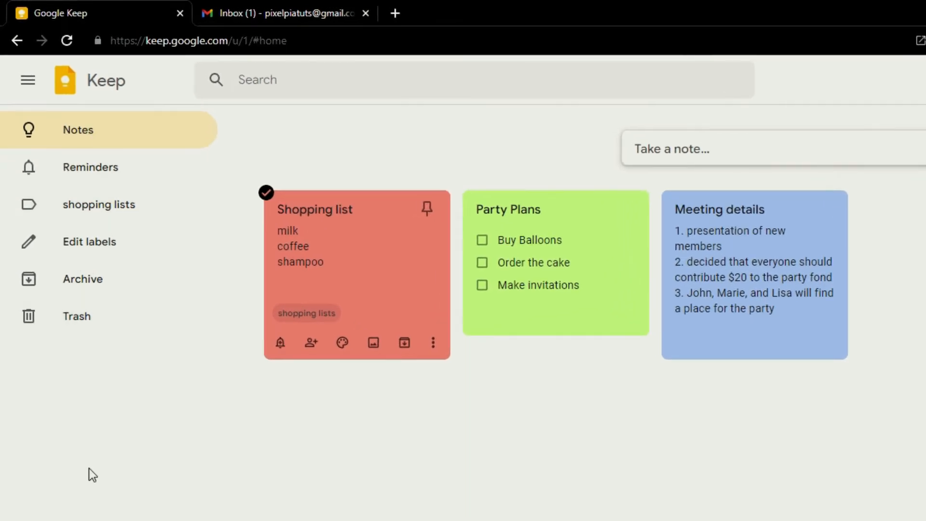
Step: Check the shopping lists label view, then add a 'party plans' label to the Party Plans note
click(114, 208)
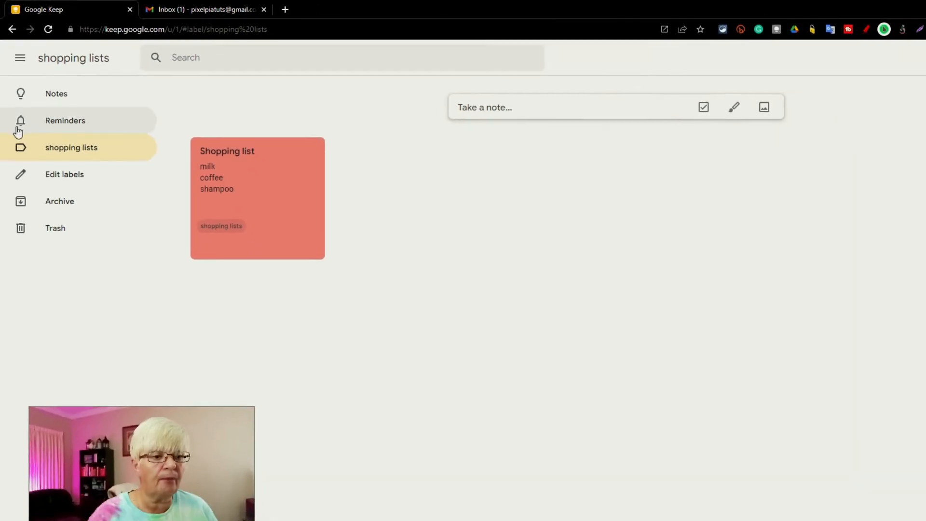
click(57, 104)
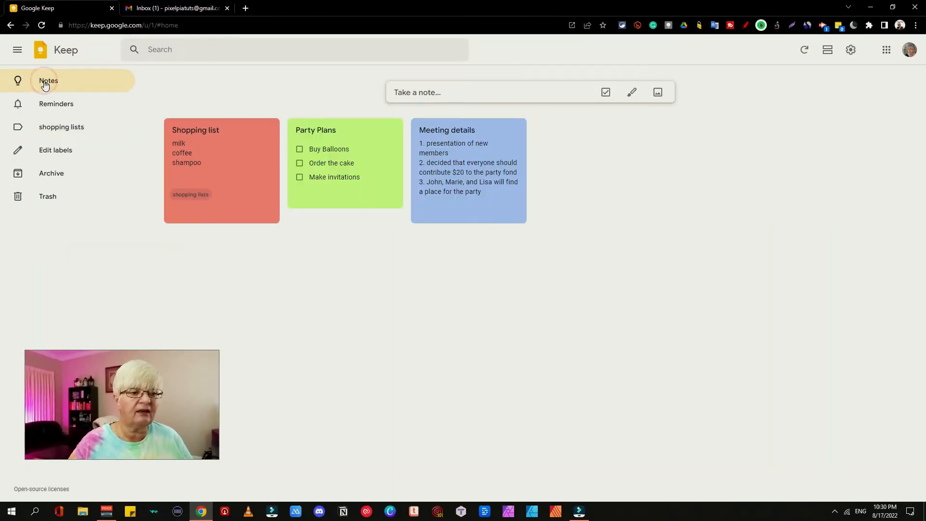
mouse_move(364, 201)
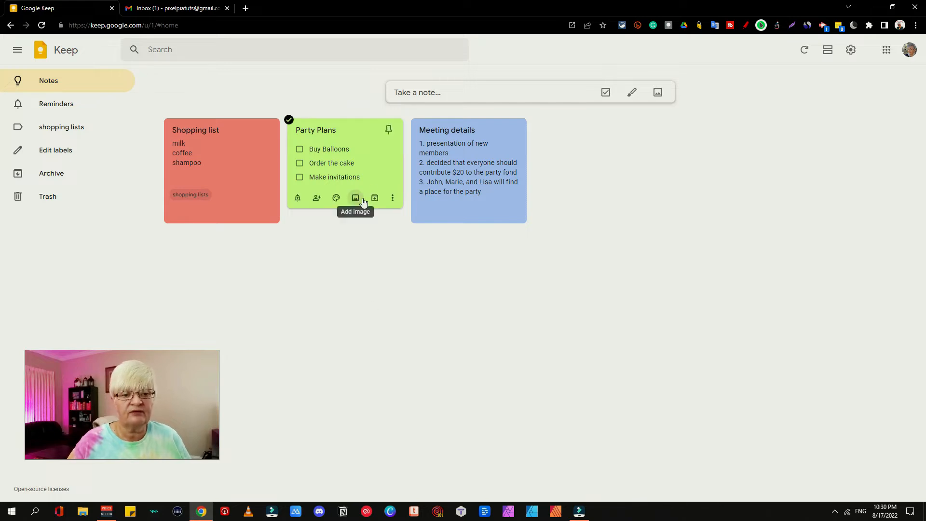
click(392, 201)
click(413, 230)
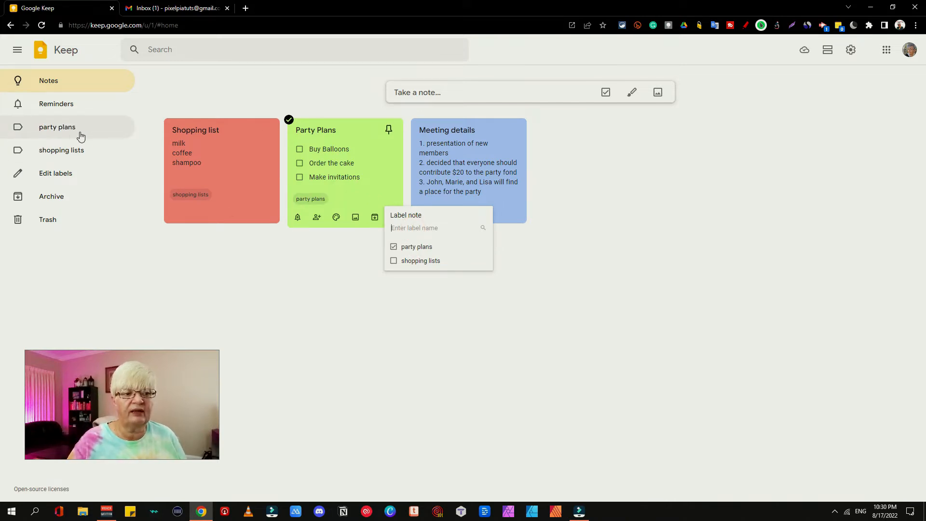
click(476, 386)
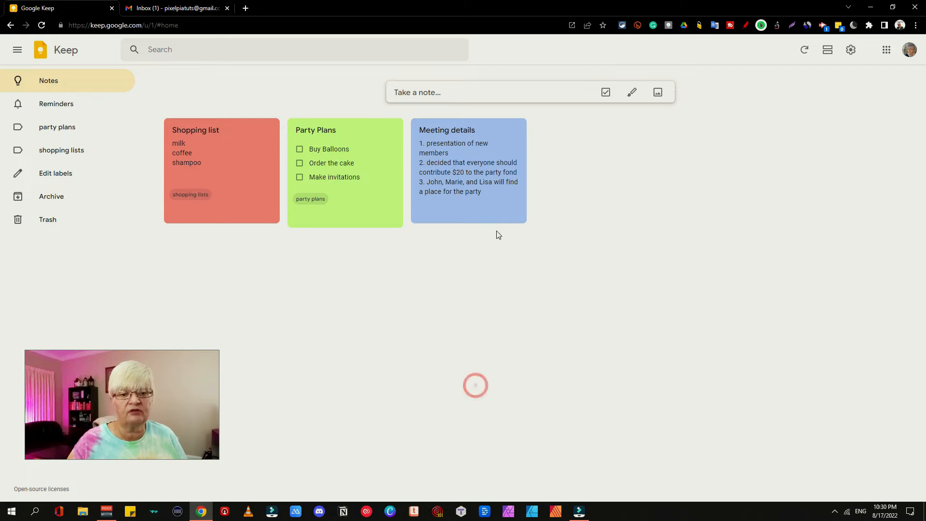
Step: Create and apply a 'meetings' label to Meeting details, check its filter, then show all notes
click(515, 216)
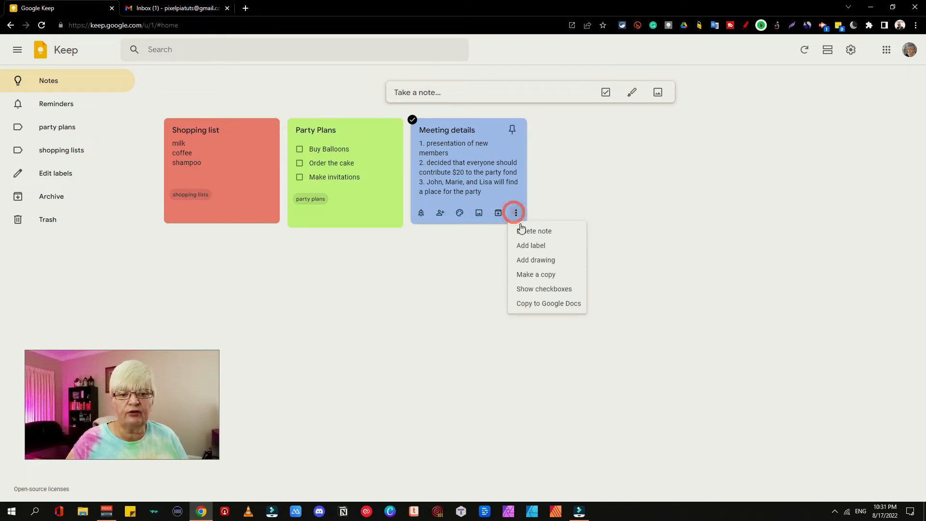
click(557, 247)
text(meetings)
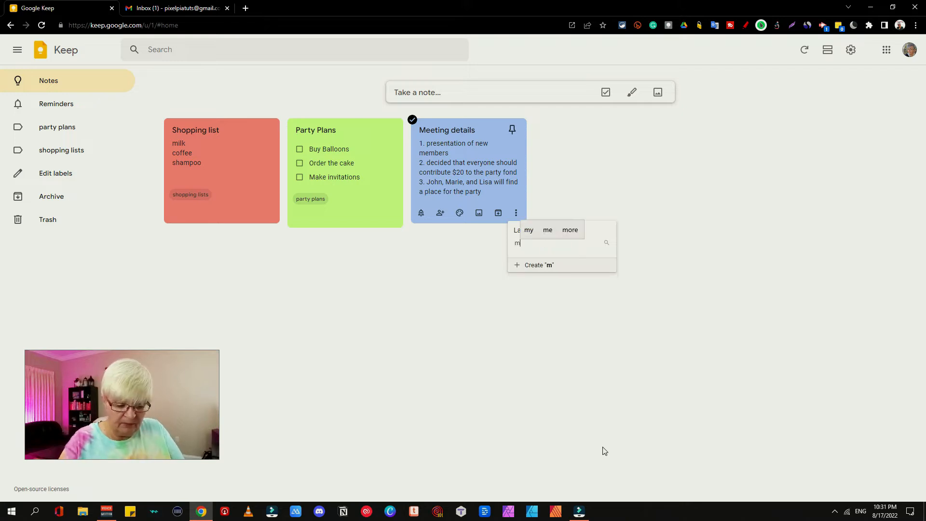
key(Return)
click(432, 350)
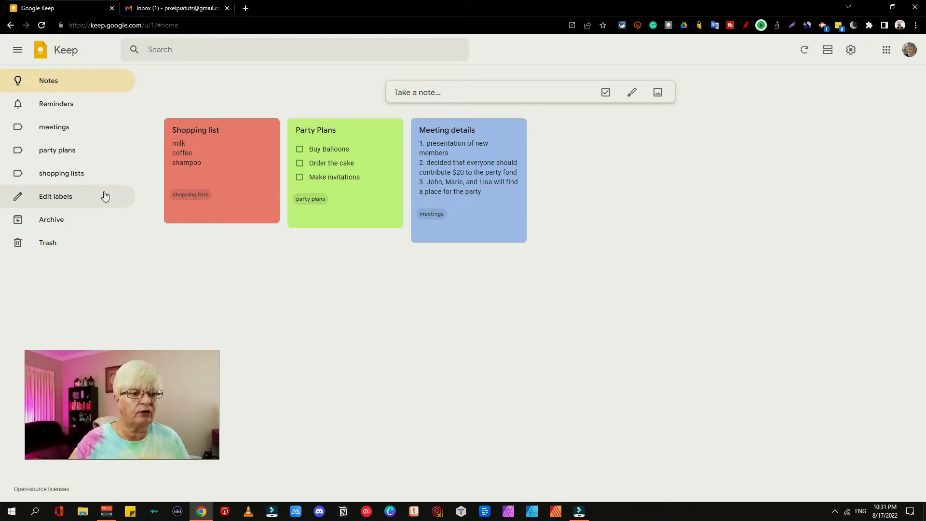
click(51, 135)
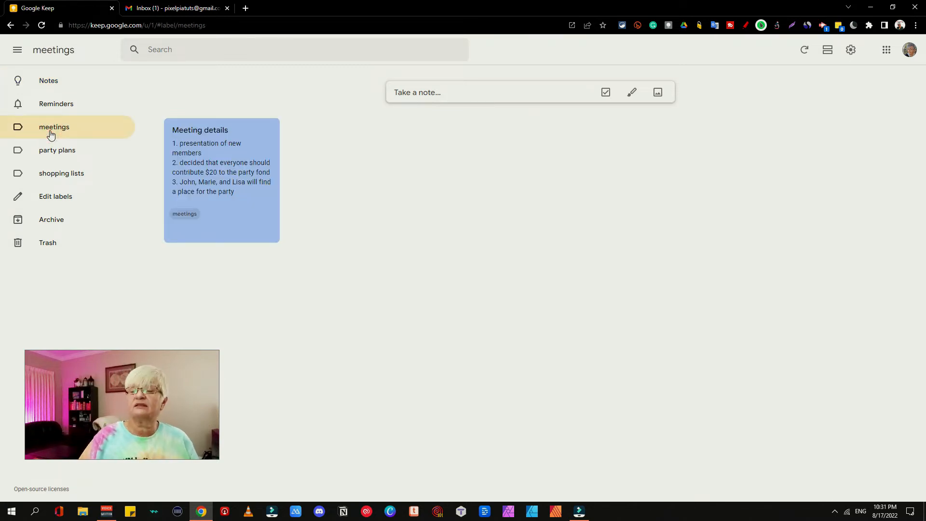
click(79, 71)
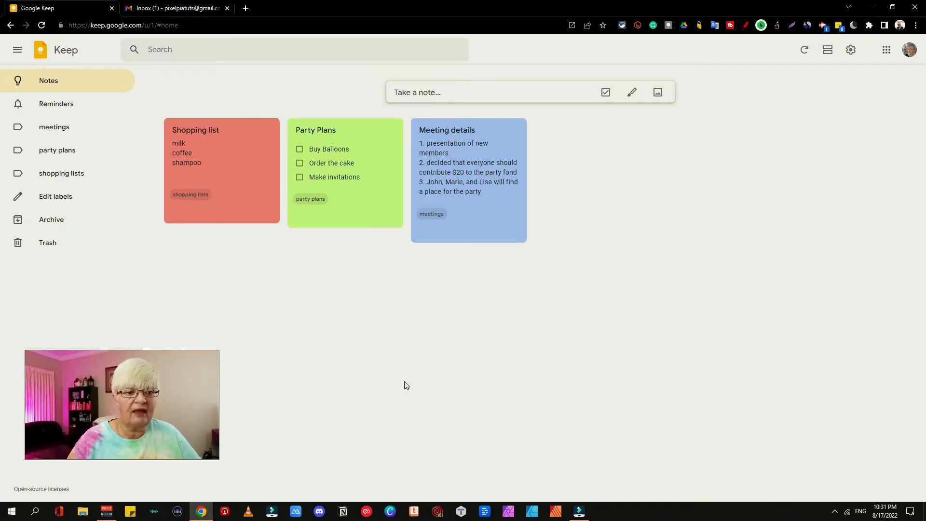
Step: Add a place reminder for a Walmart Supercenter to the Shopping list note
click(261, 168)
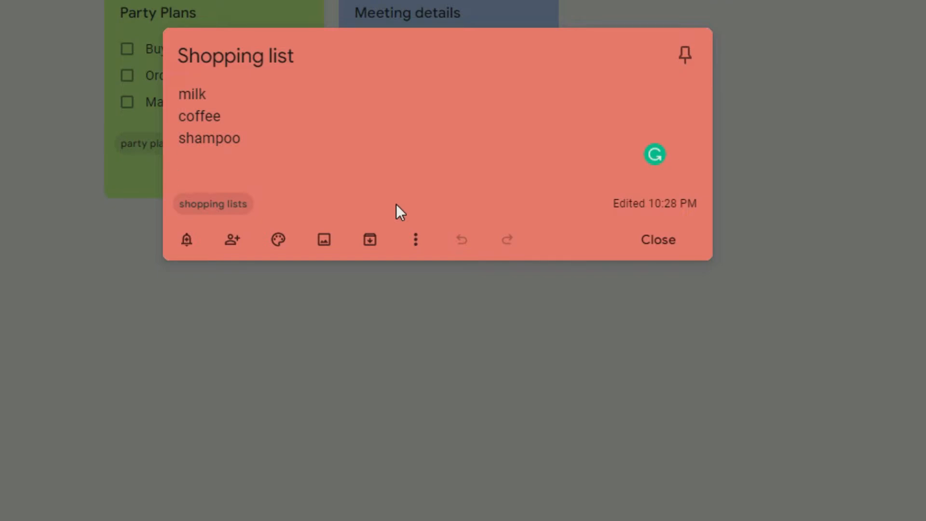
click(187, 241)
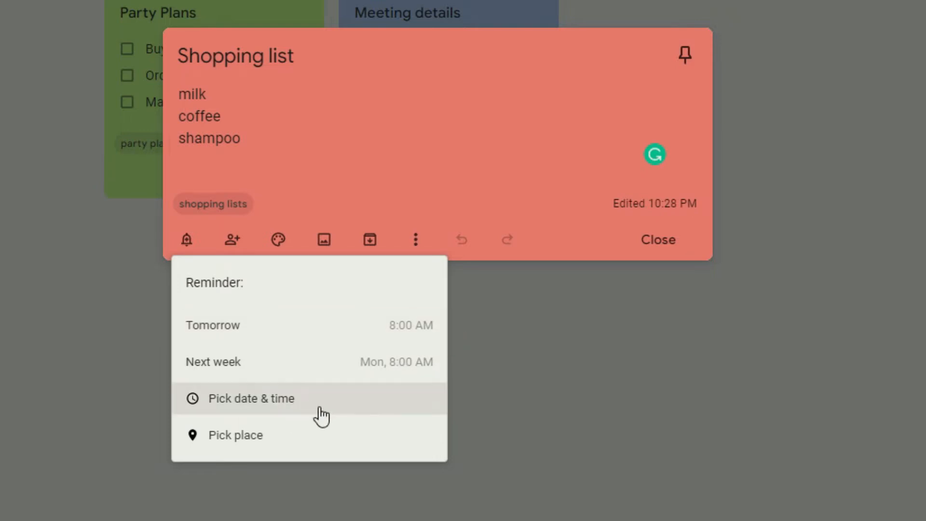
click(250, 443)
text(wa)
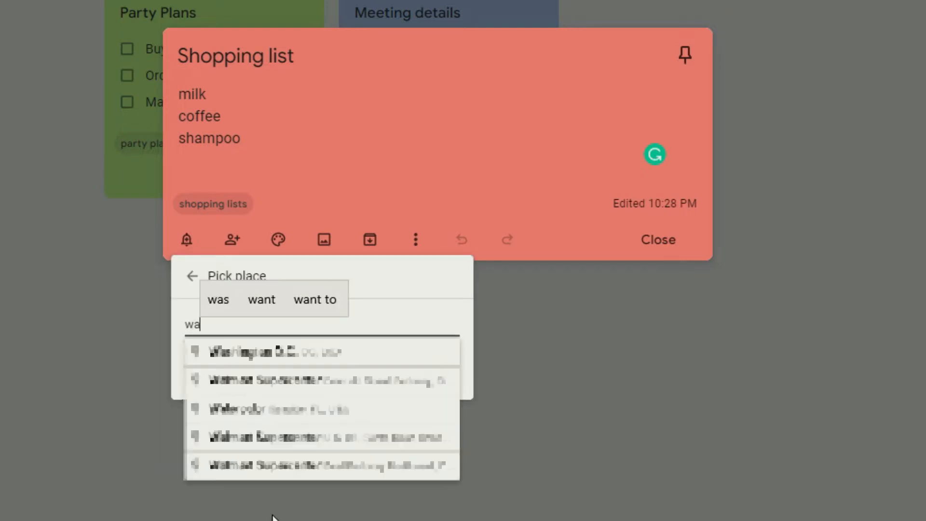
text(lmart)
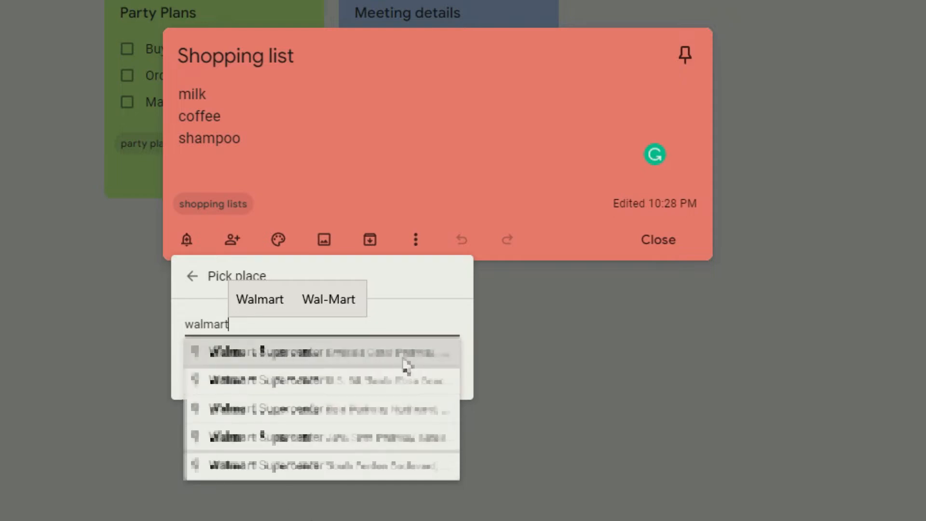
click(400, 425)
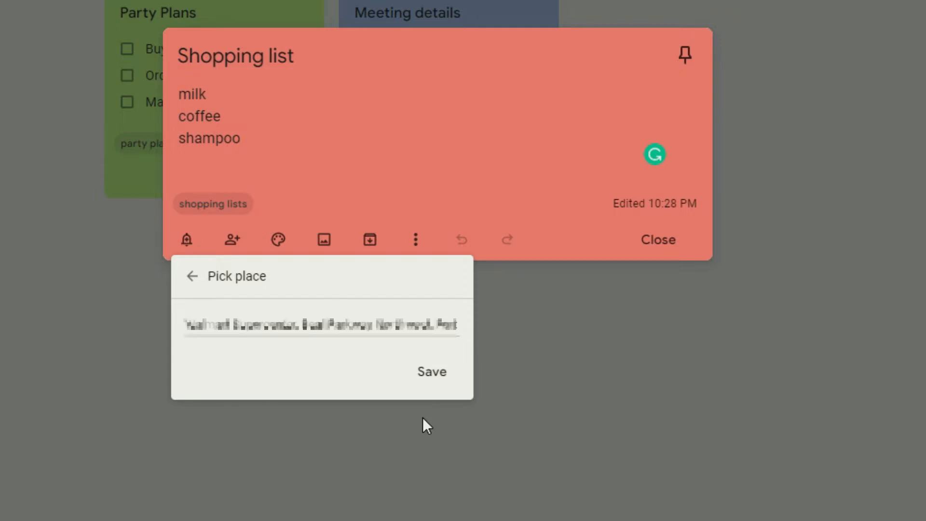
click(445, 380)
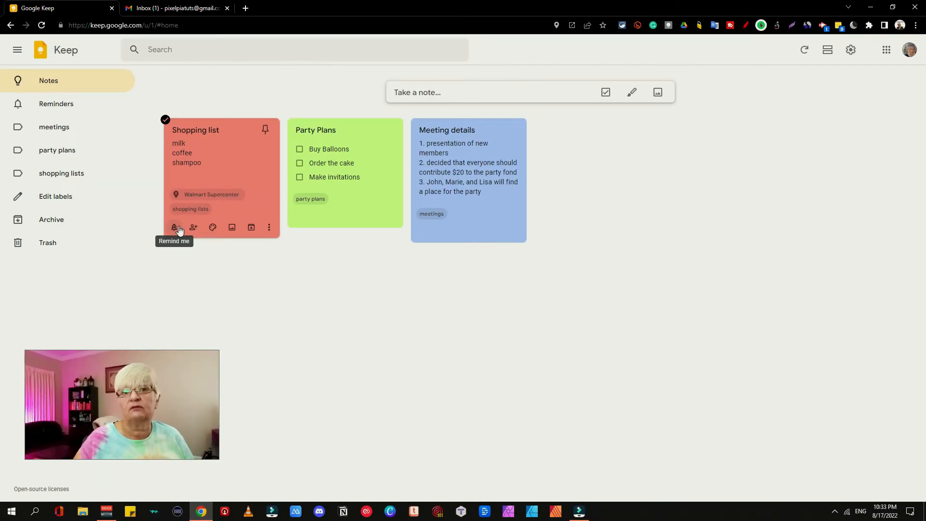
Step: Open the Party Plans checklist note
click(380, 157)
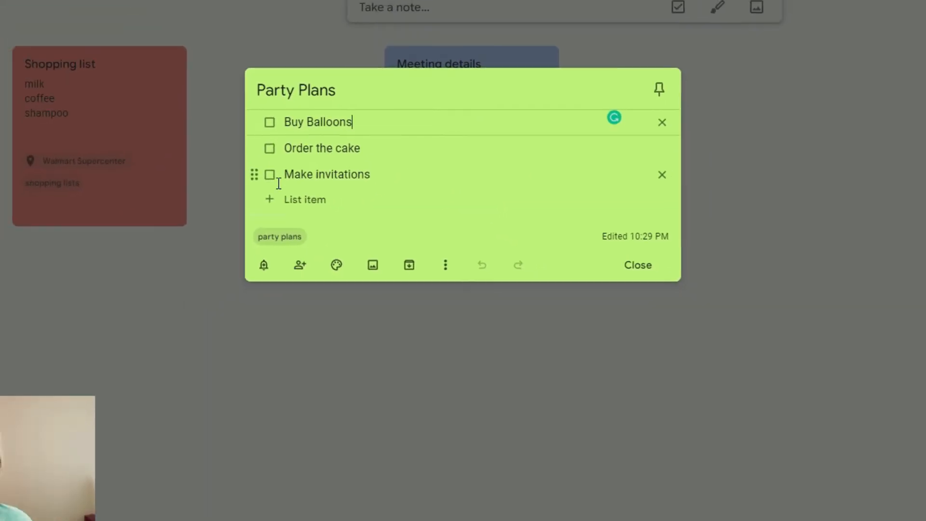
click(127, 125)
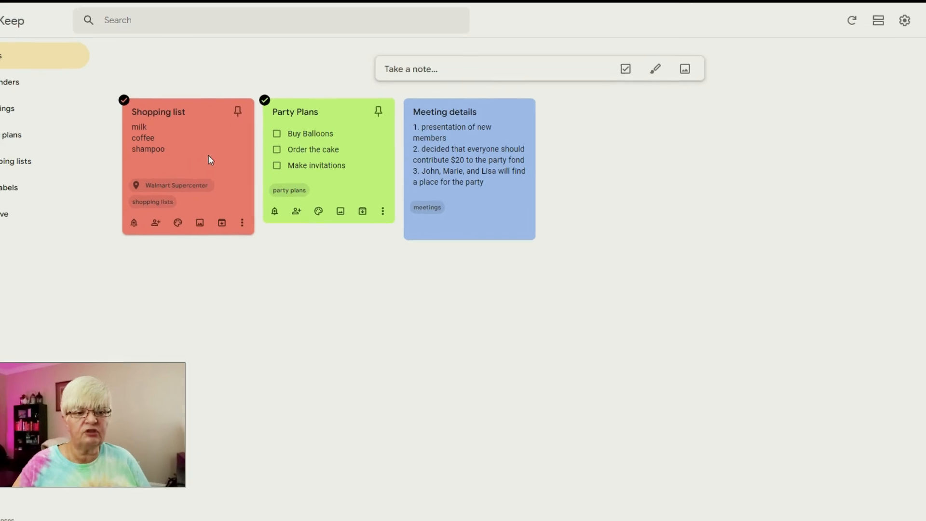
click(237, 166)
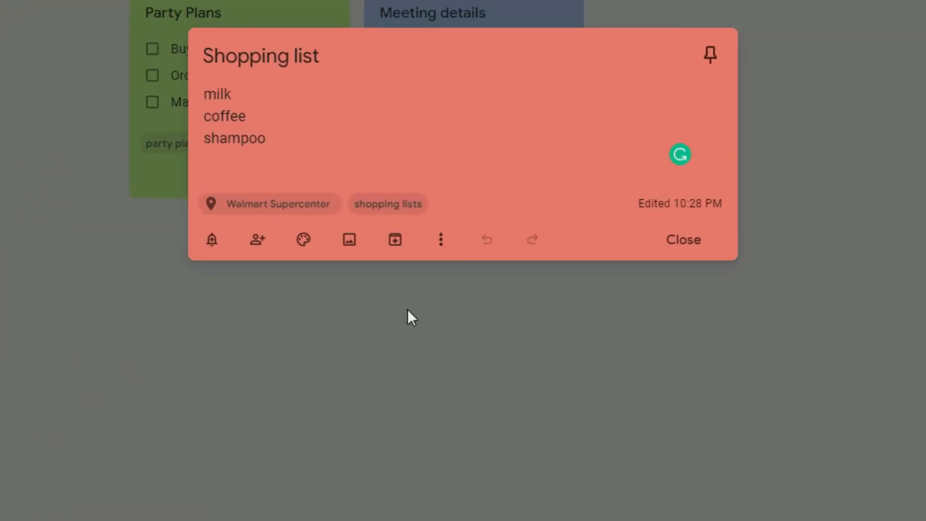
click(440, 247)
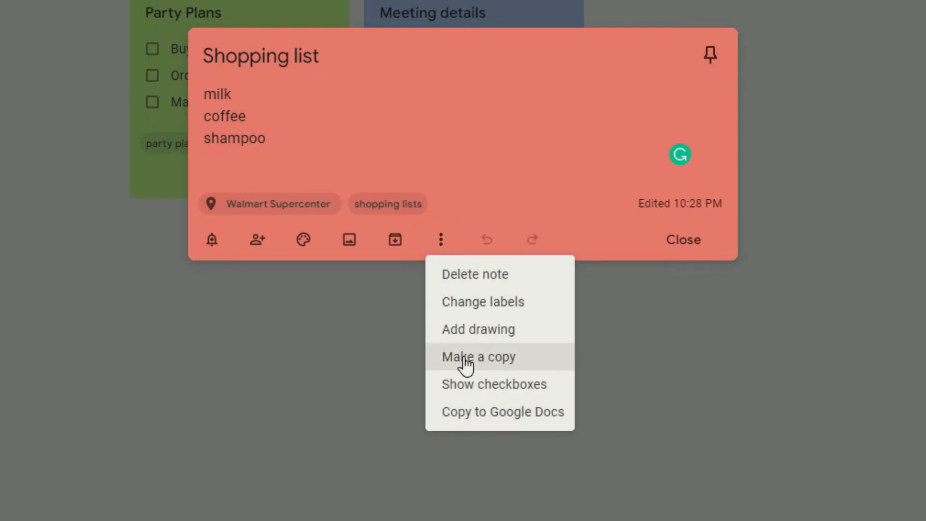
click(552, 386)
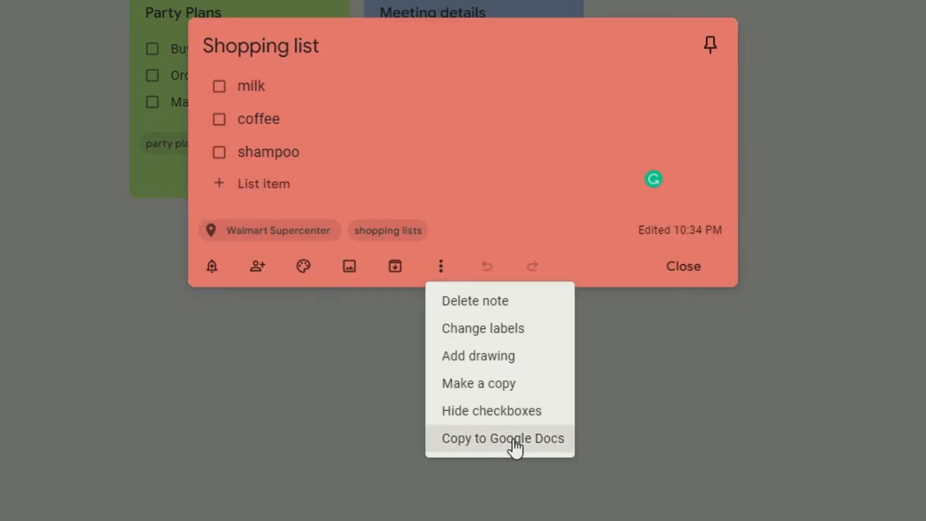
click(504, 412)
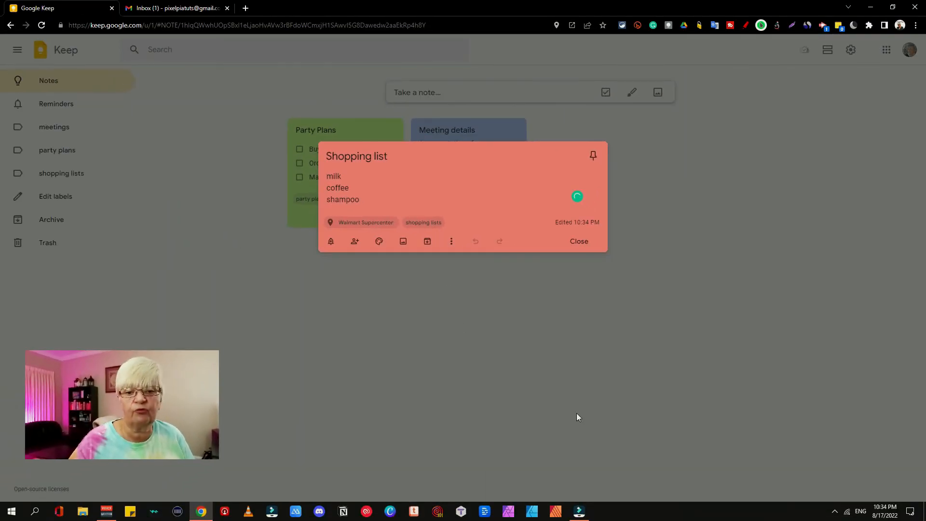
click(448, 348)
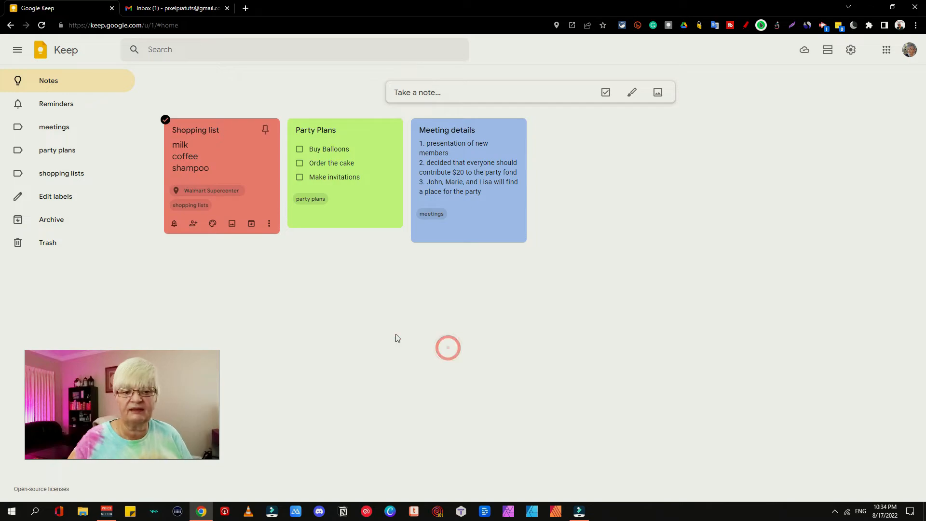
click(377, 153)
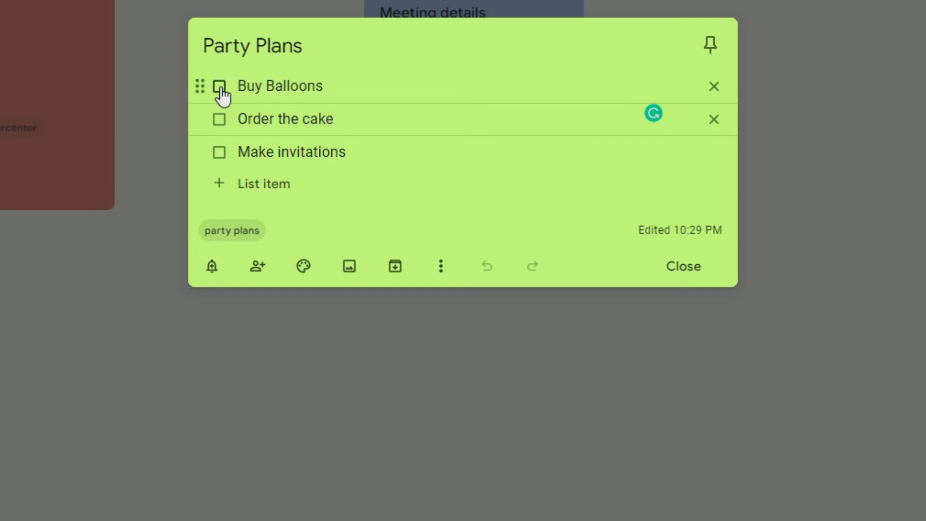
Step: Tick off Buy Balloons in Party Plans, close it, and open the Meeting details note
click(220, 88)
click(507, 149)
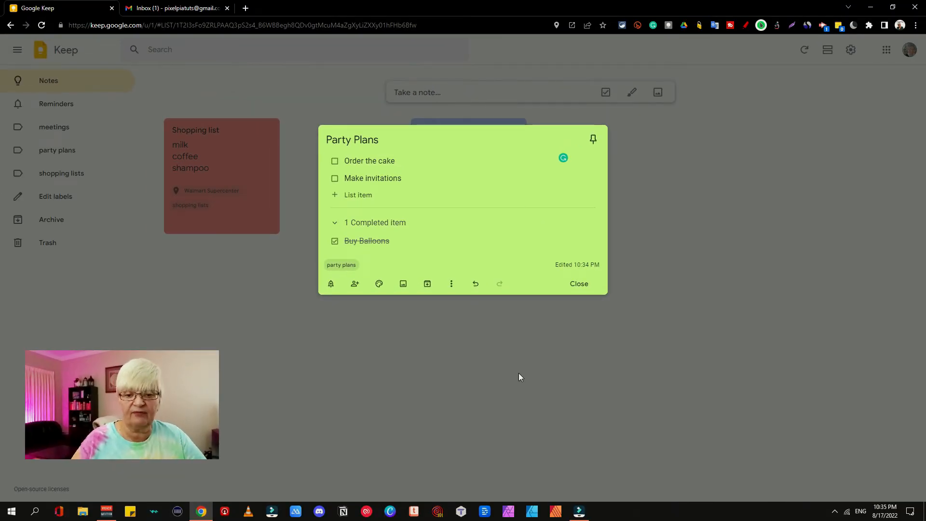
click(519, 372)
click(497, 146)
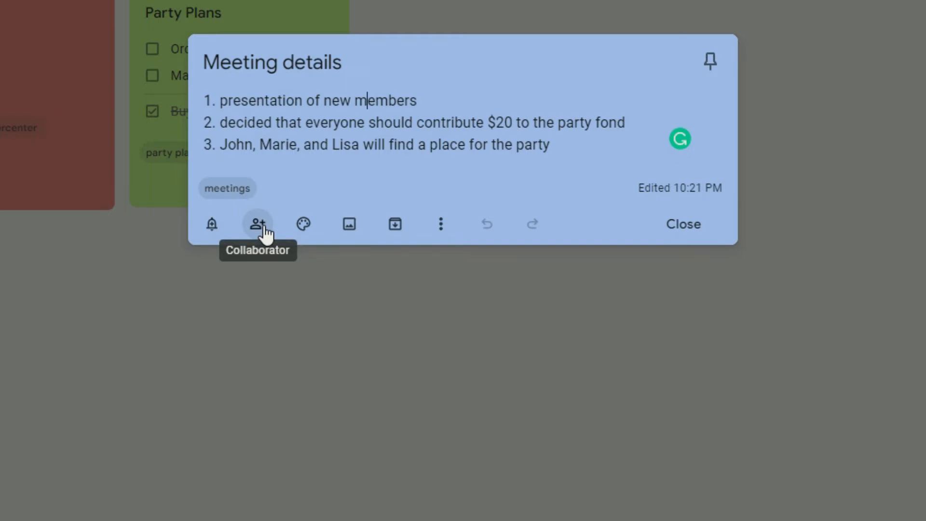
Step: Add a collaborator's e-mail address to the Meeting details note and save it
click(263, 227)
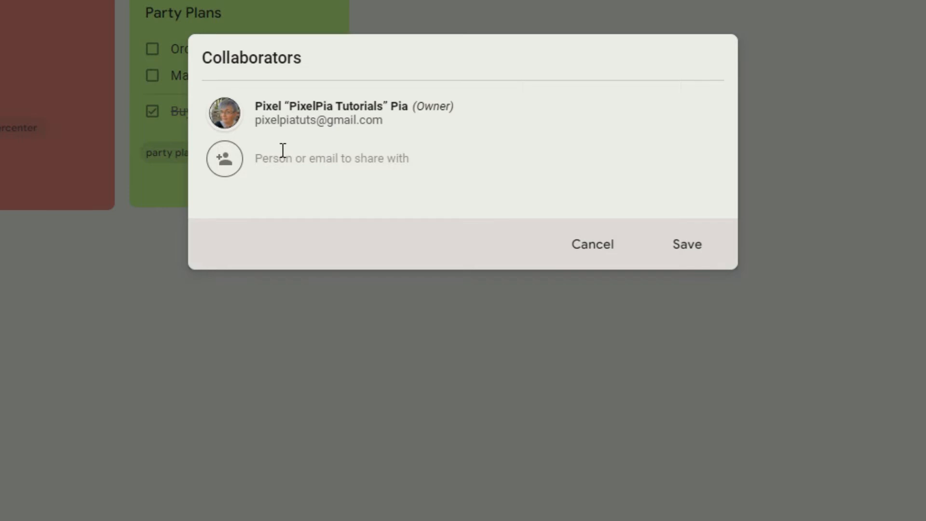
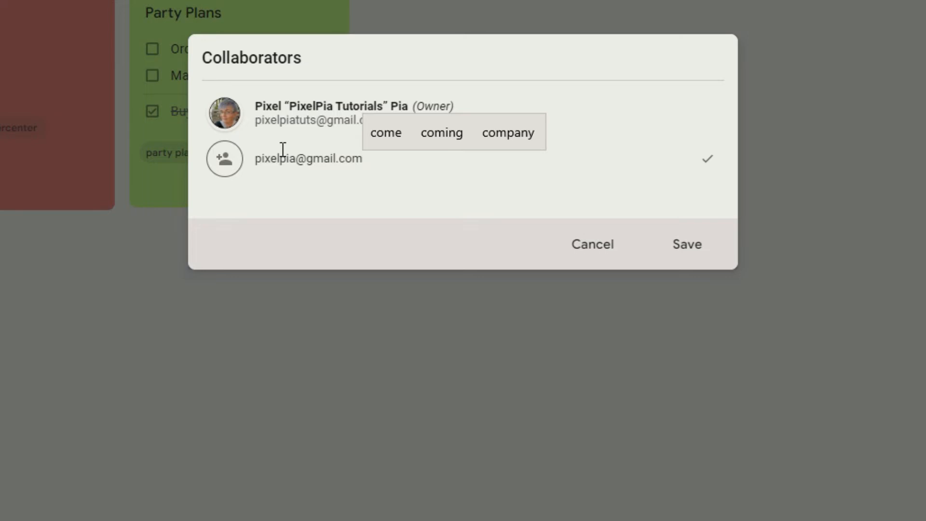
key(Return)
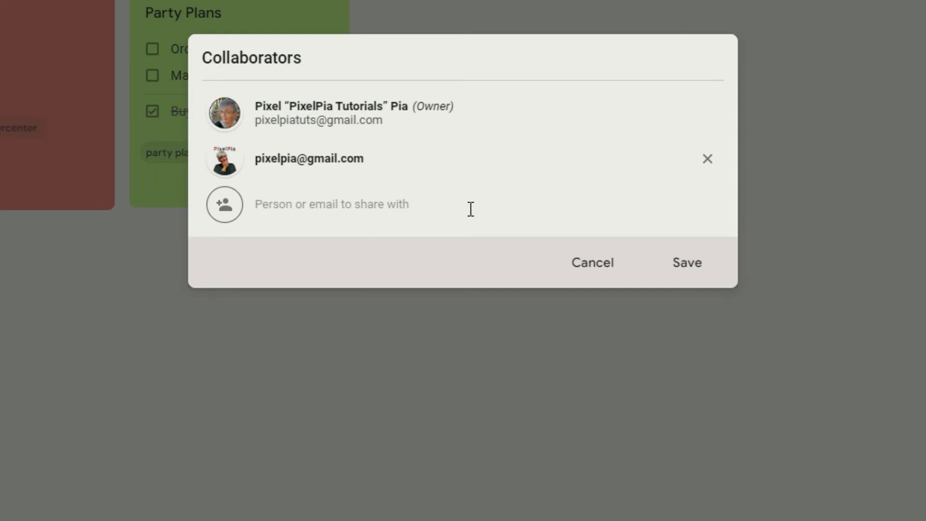
click(690, 263)
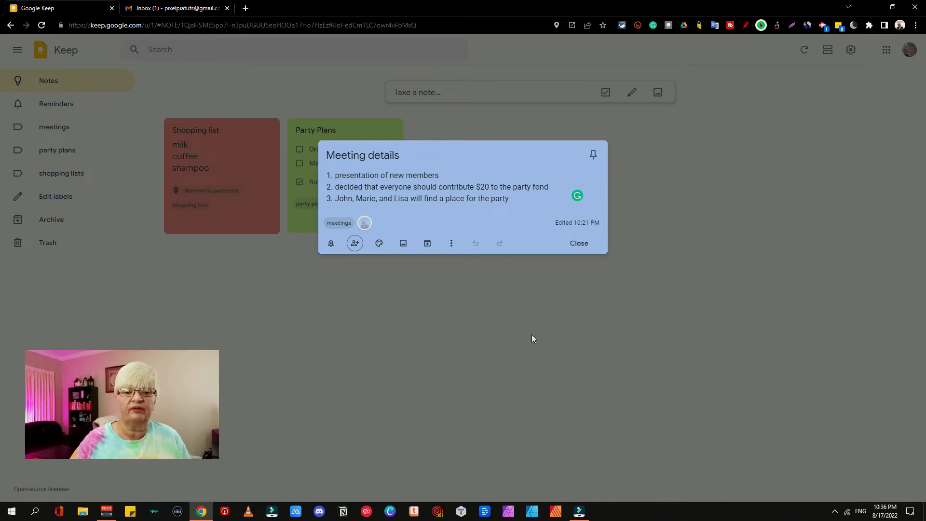
Step: Close Meeting details, open Party Plans and view its reminder options without setting one
click(450, 359)
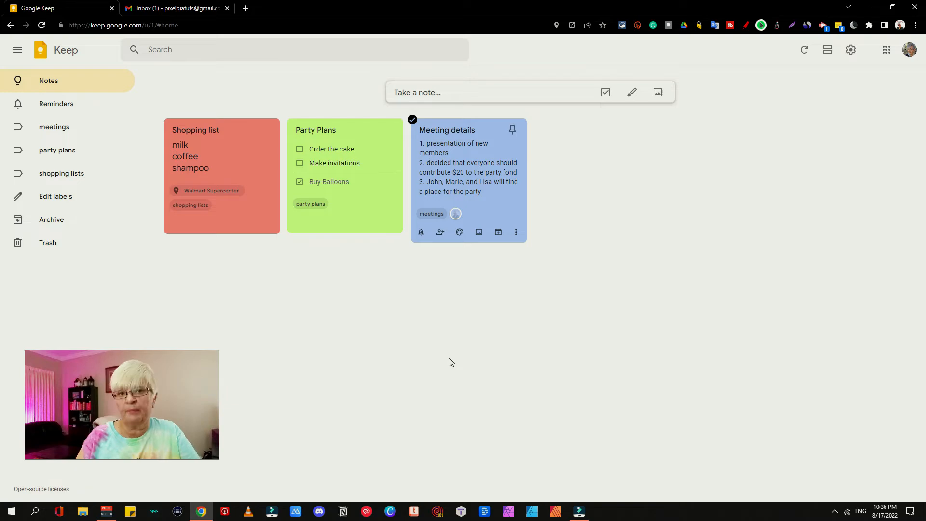
click(364, 202)
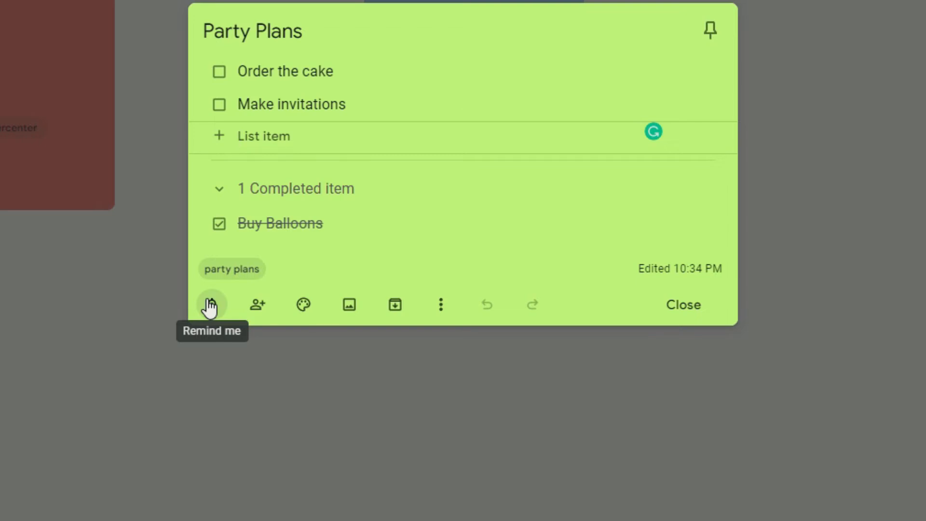
click(210, 307)
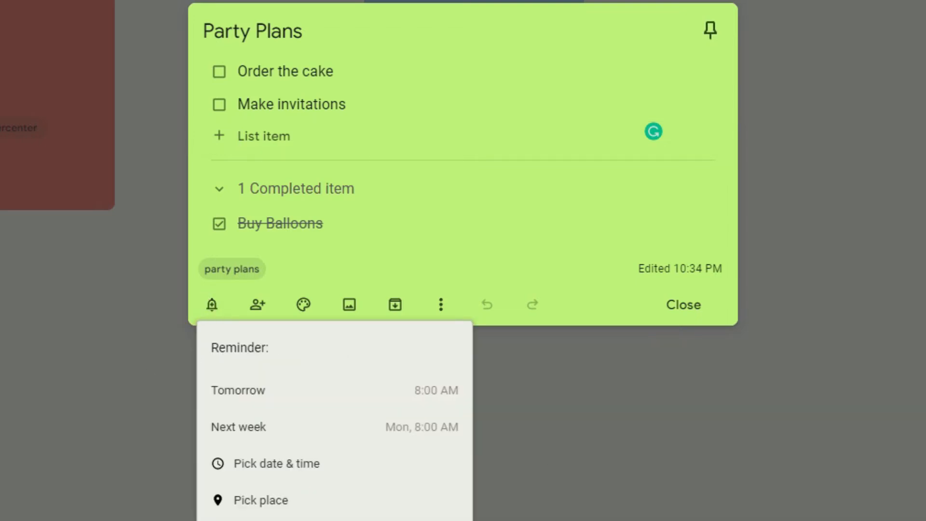
click(492, 223)
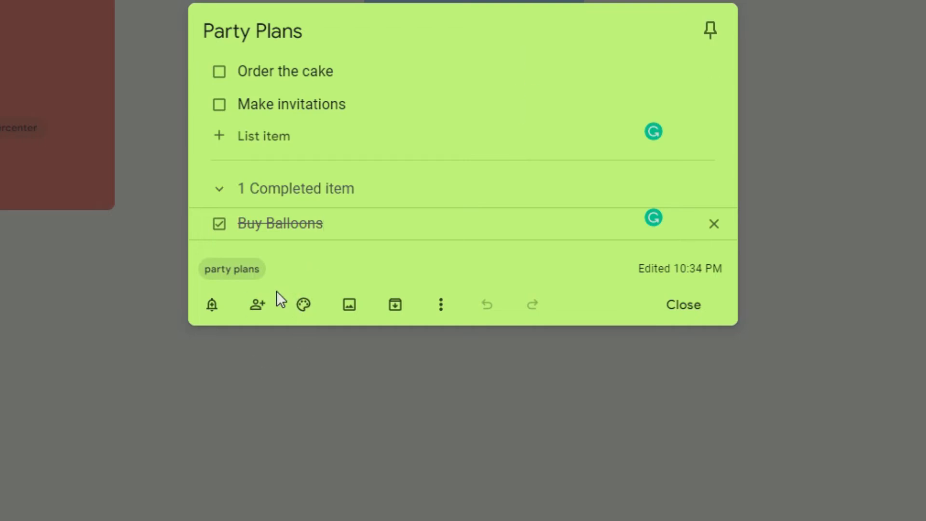
Step: Look at Party Plans' collaborator options, cancel without sharing, and reopen the note
click(259, 304)
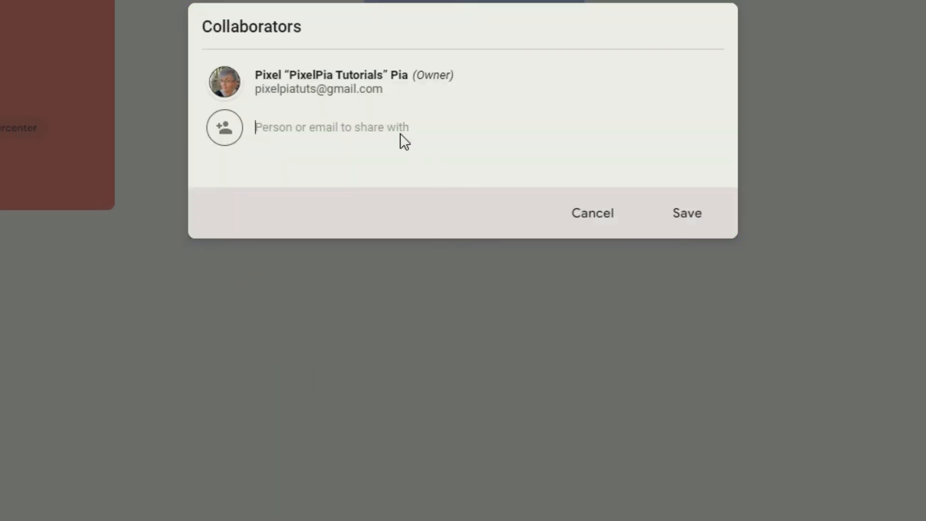
click(284, 129)
click(506, 415)
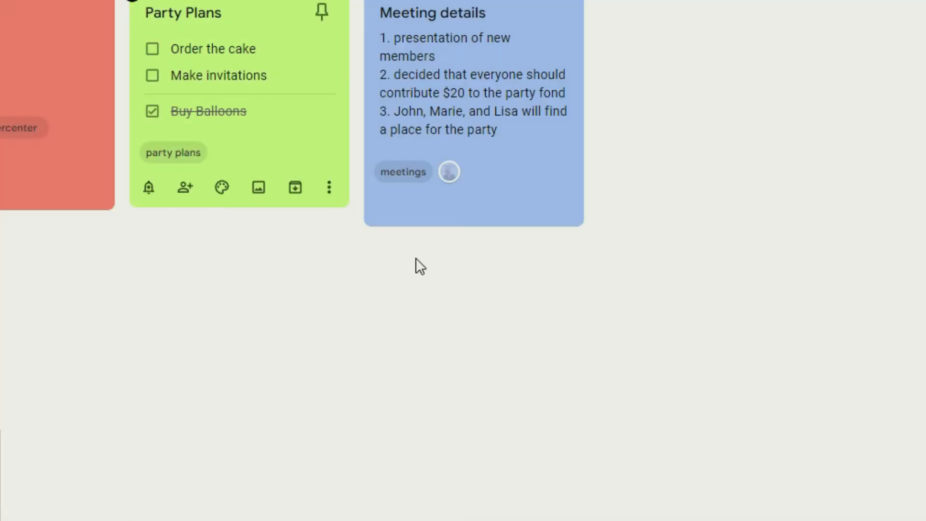
click(271, 124)
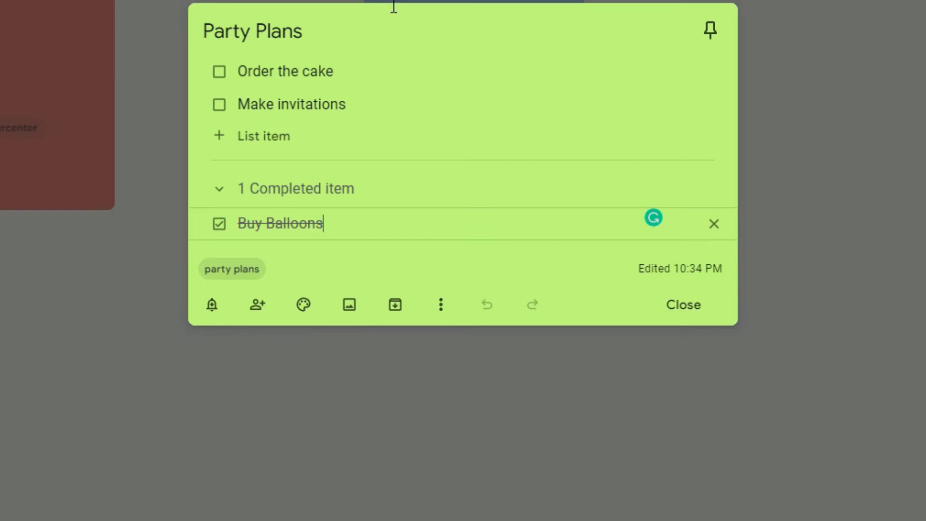
mouse_move(200, 75)
click(216, 76)
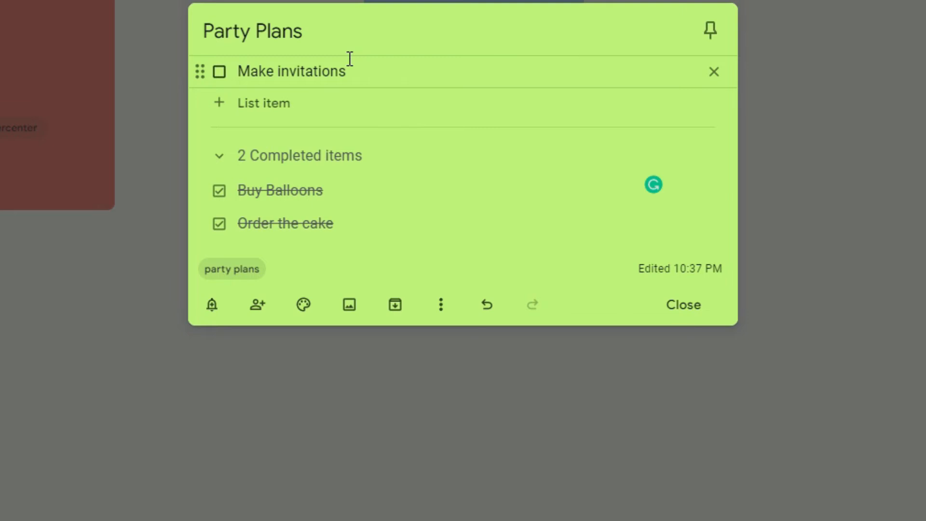
click(219, 223)
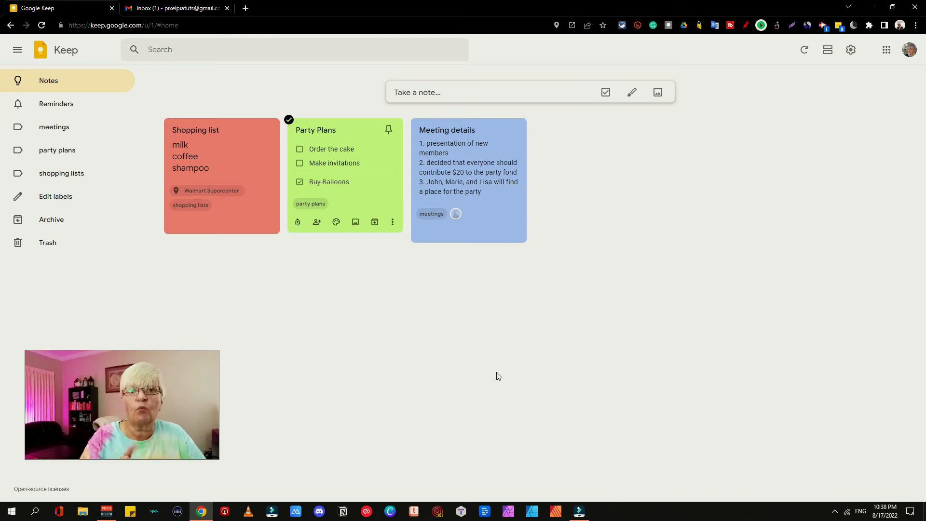
Step: Switch to Gmail, open the Meeting email and show the Calendar, Keep and Tasks side panel
key(ctrl+Tab)
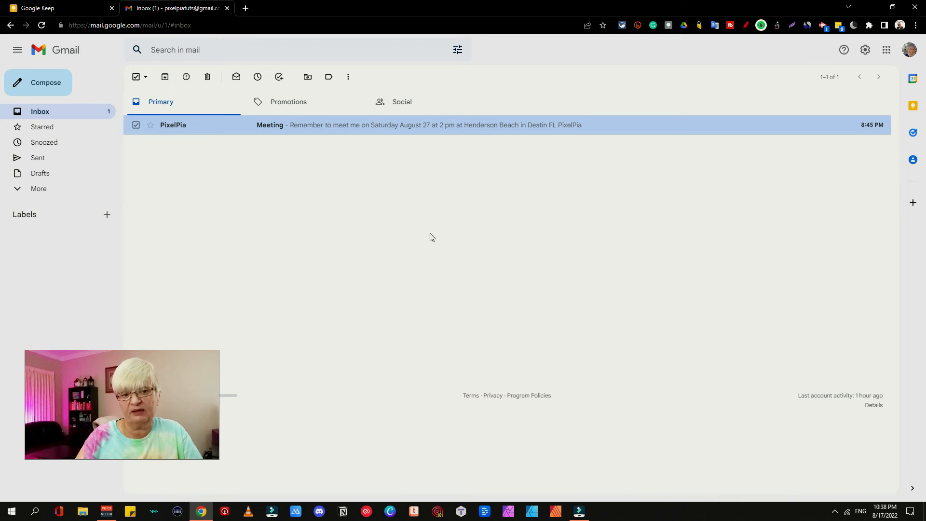
click(339, 125)
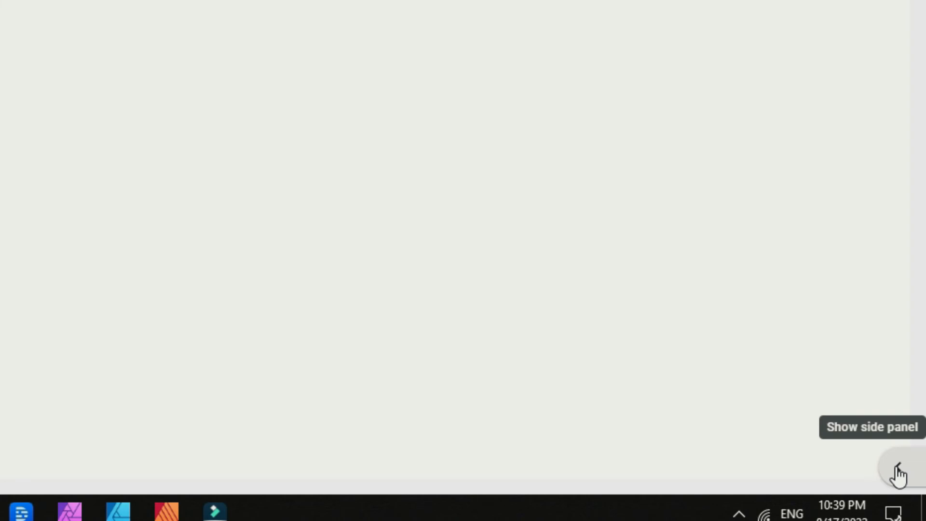
click(898, 472)
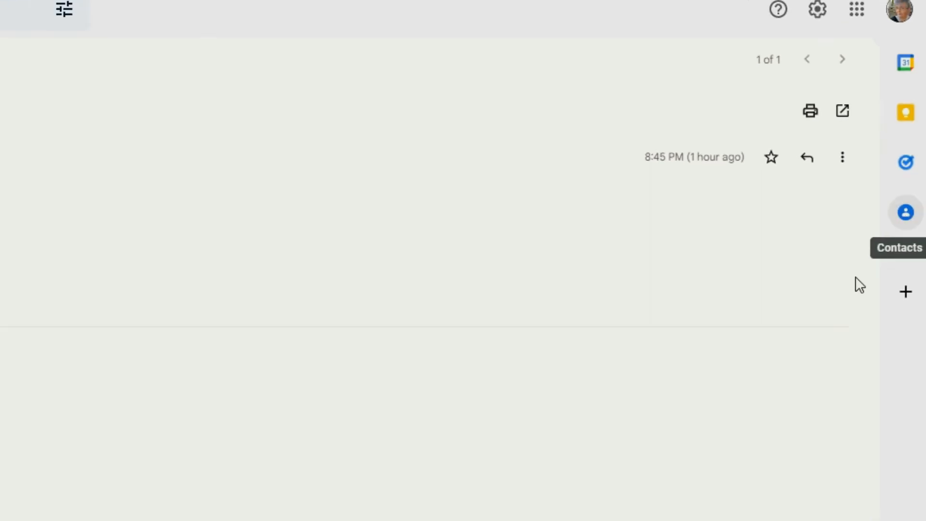
Step: From the Meeting email's Keep side panel, add a note titled 'meeting' and pin it
click(903, 116)
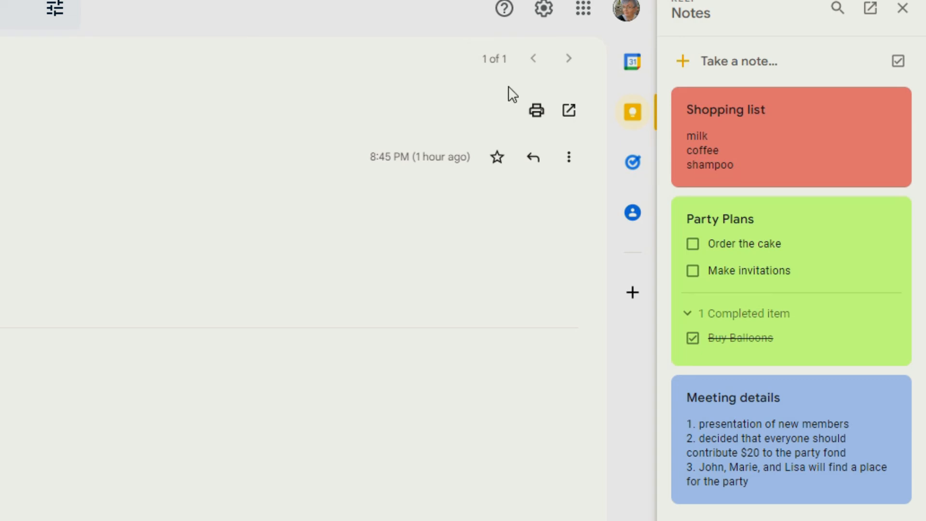
click(768, 51)
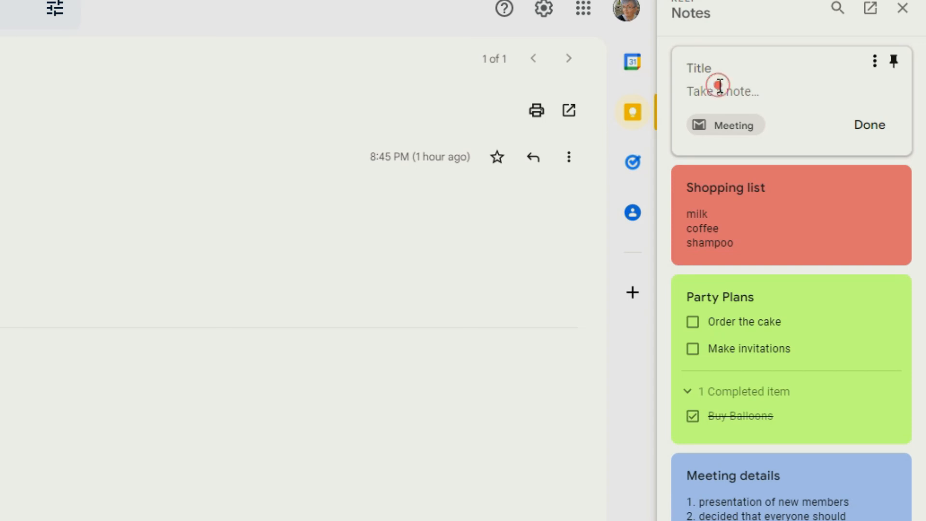
click(734, 66)
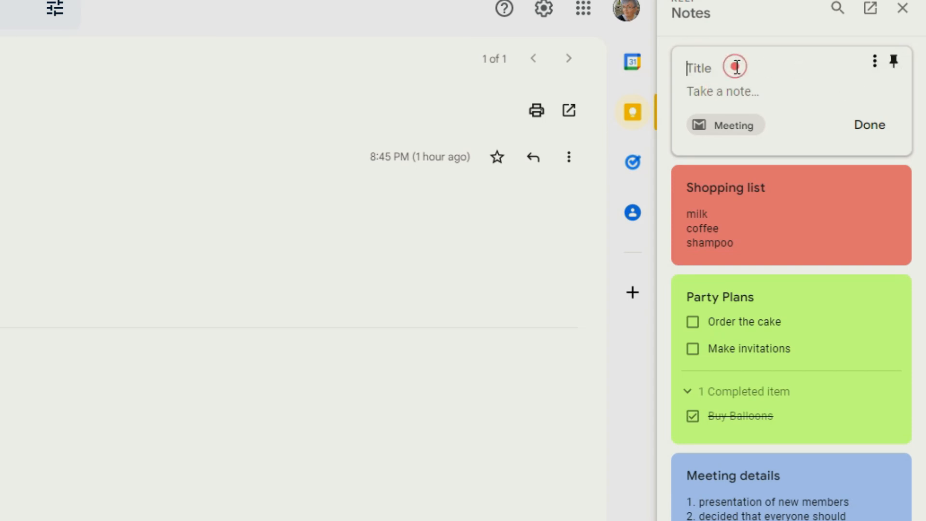
text(meeting)
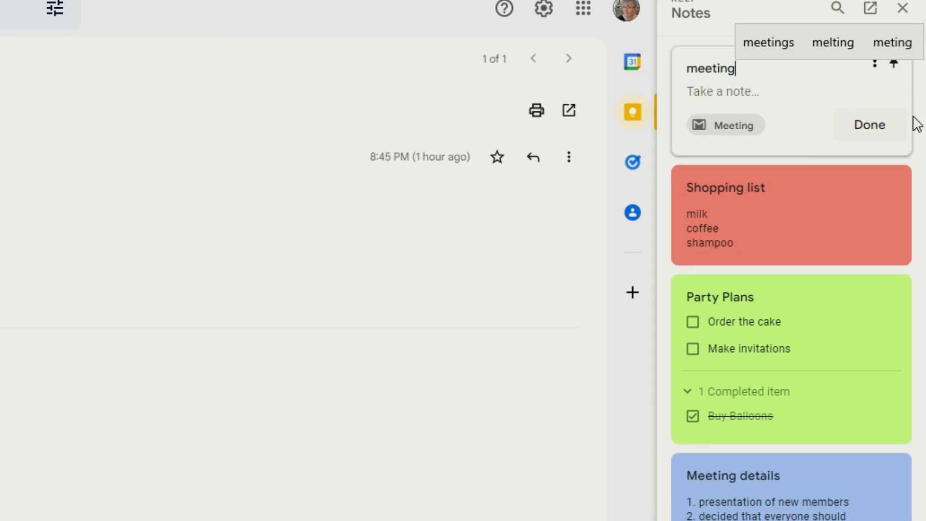
click(876, 123)
click(823, 139)
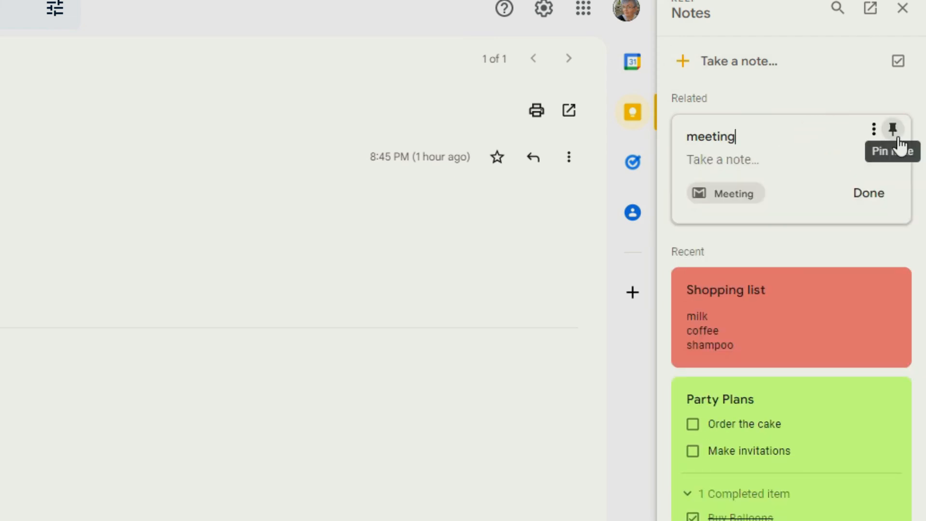
click(896, 135)
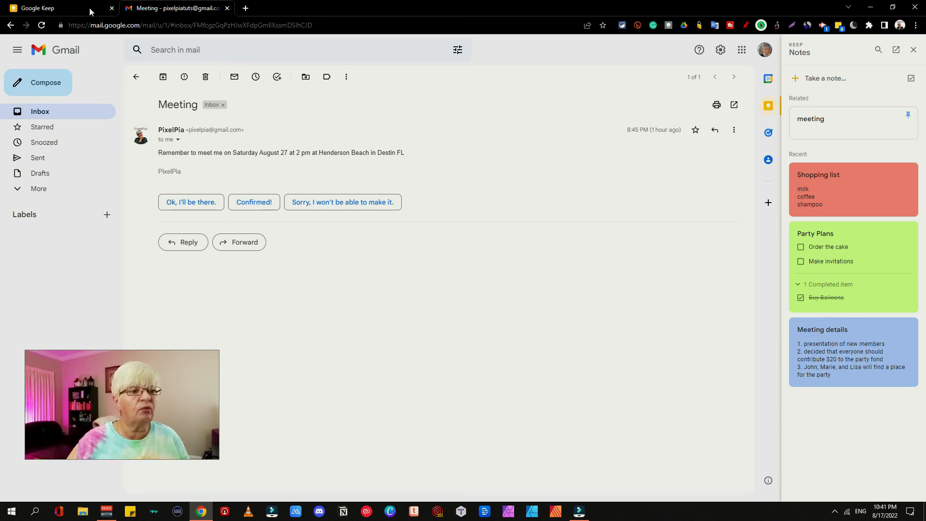
Step: Back in Google Keep, open the pinned 'meeting' note and follow its Meeting email link
click(67, 7)
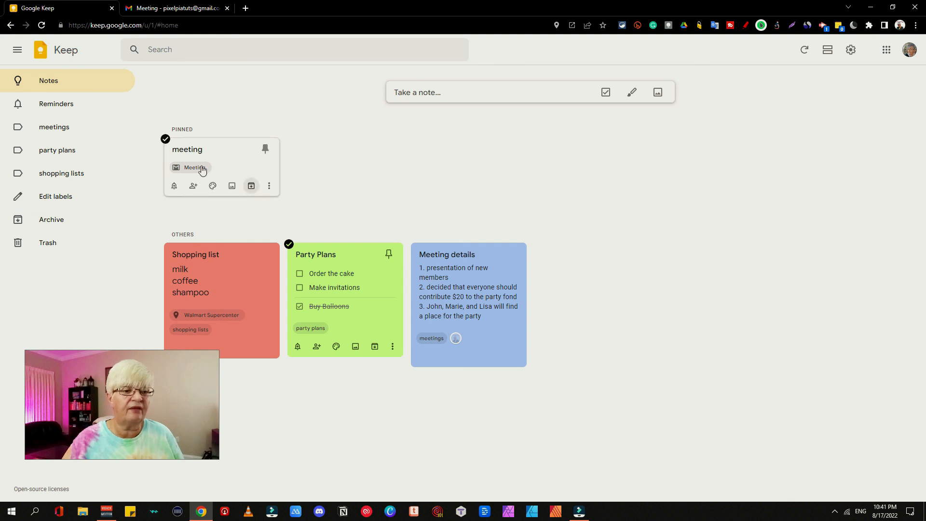
click(198, 143)
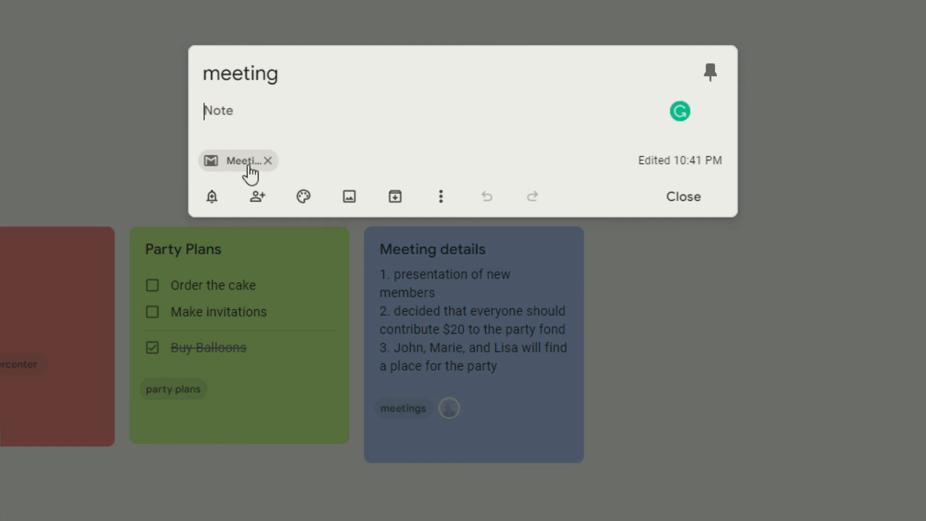
click(229, 163)
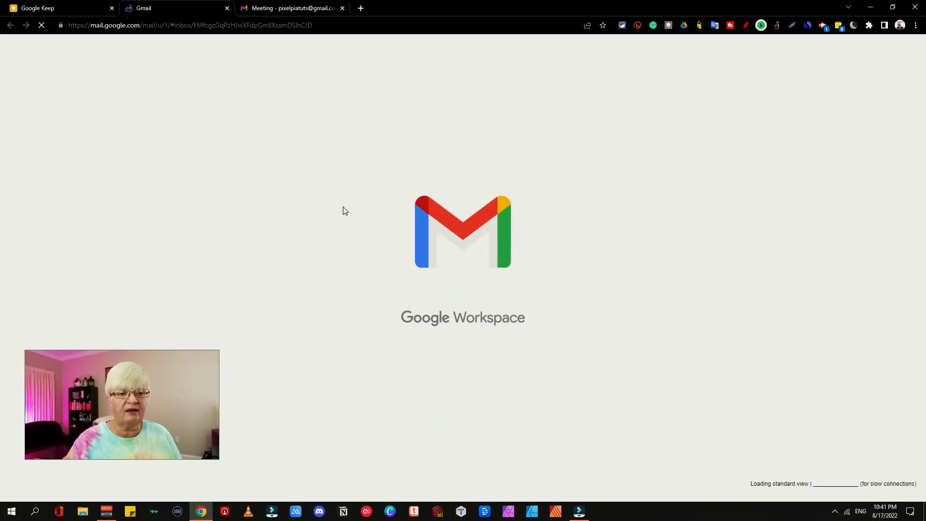